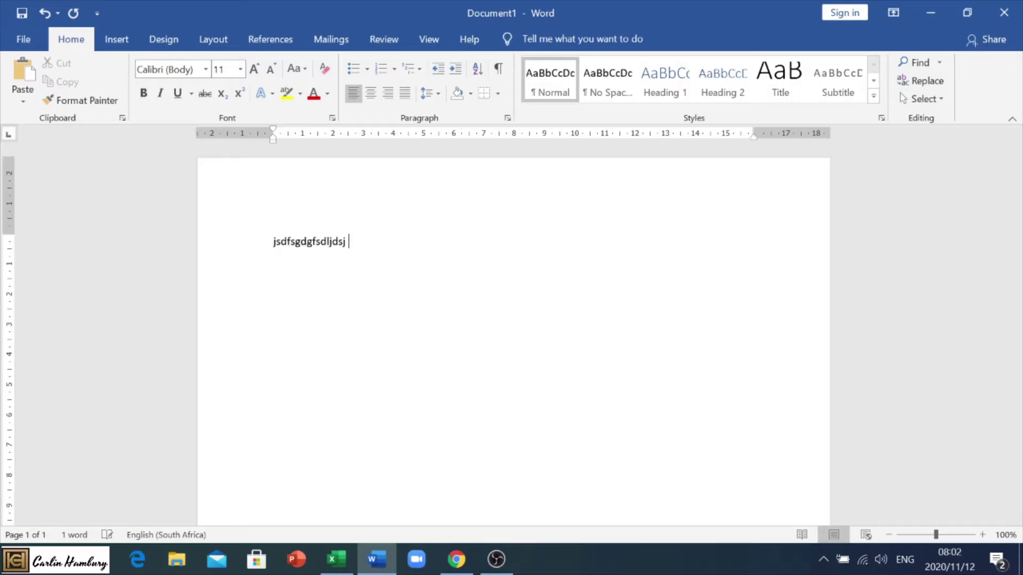
Type the sample line 'fkjsdlkjf lksdj lfjds dksj fljd fkjsldkjlfsjksf djlfsjdlkfsjd' and select it
text(lkfsjd)
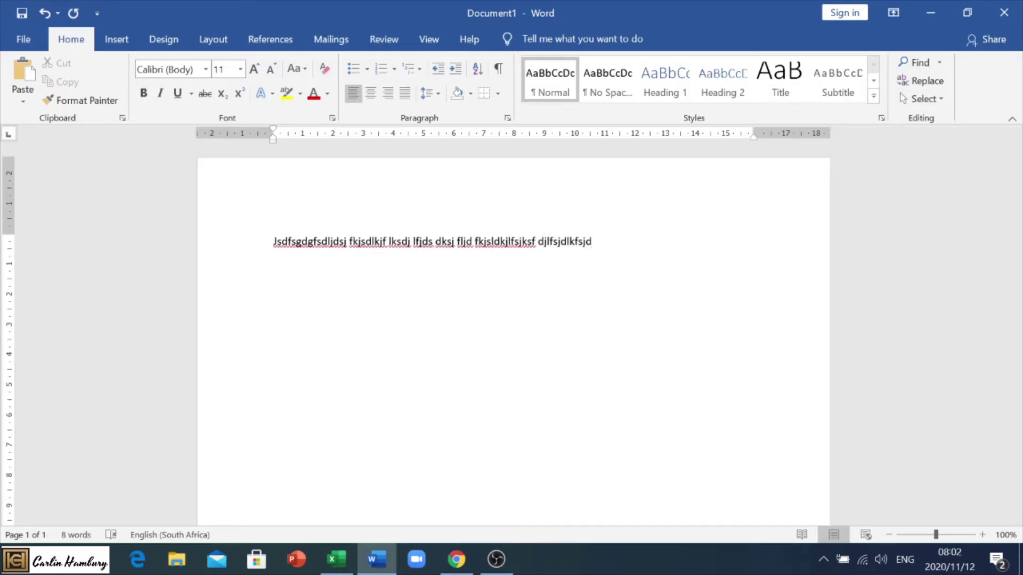
click(231, 253)
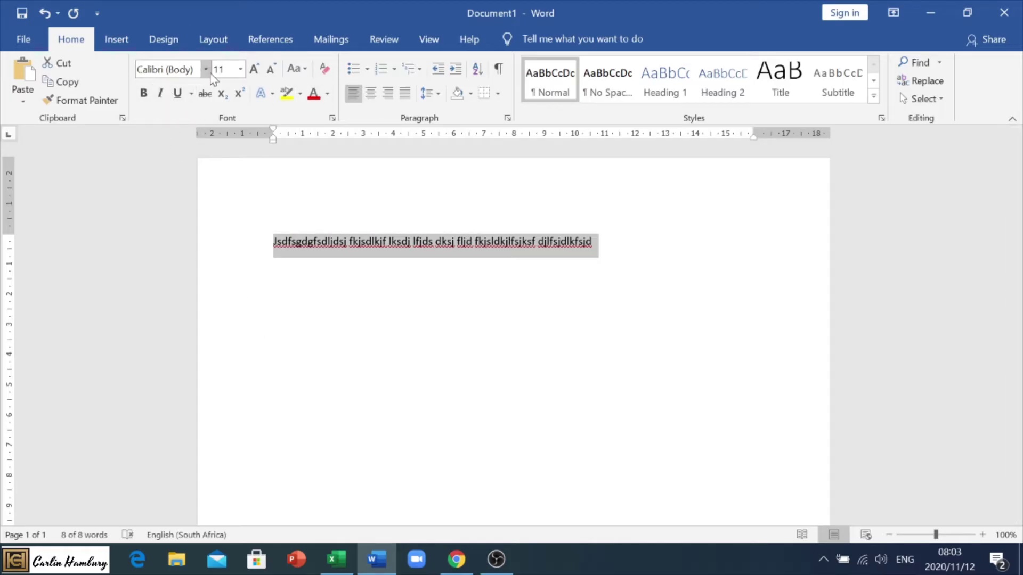
click(206, 69)
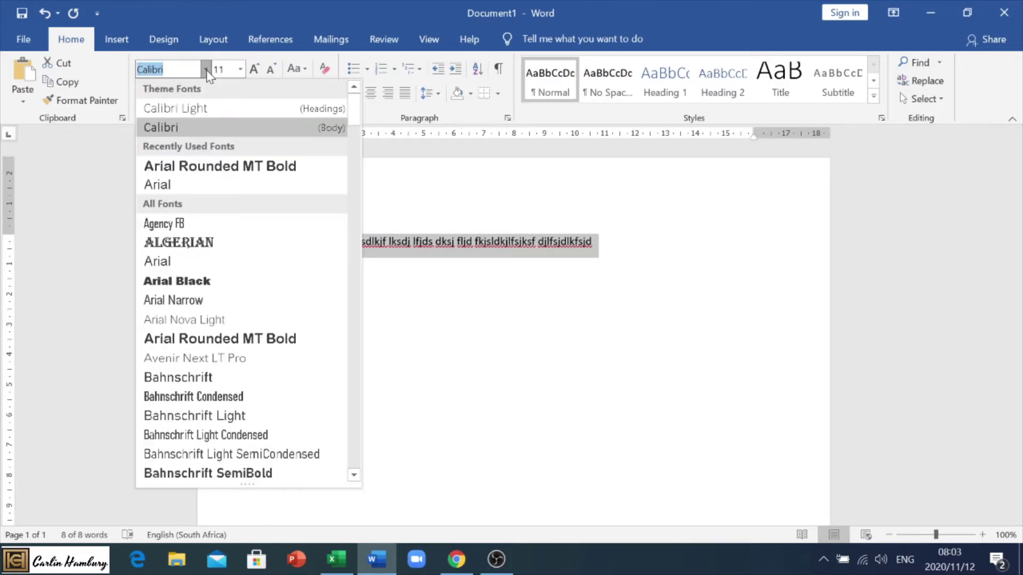
click(241, 68)
click(241, 66)
click(240, 66)
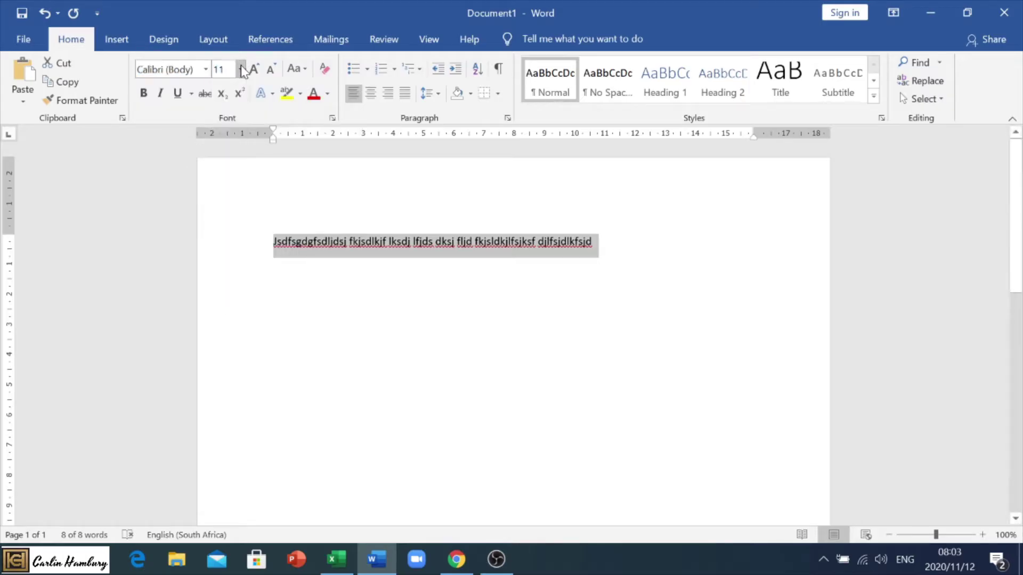
click(143, 95)
click(143, 96)
click(158, 94)
click(158, 94)
click(177, 98)
click(177, 98)
click(293, 210)
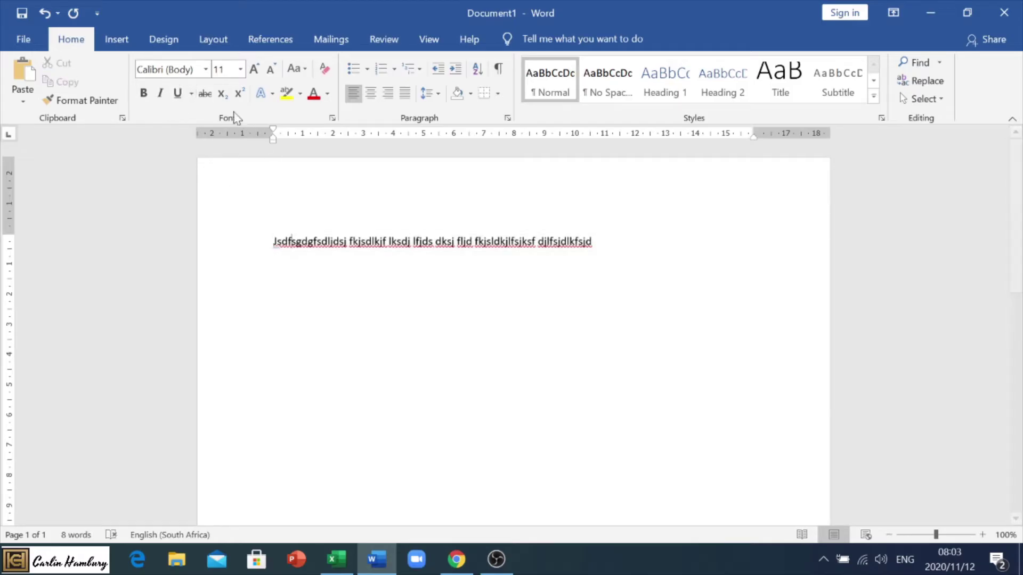
click(255, 69)
click(255, 69)
click(273, 69)
click(273, 69)
click(306, 69)
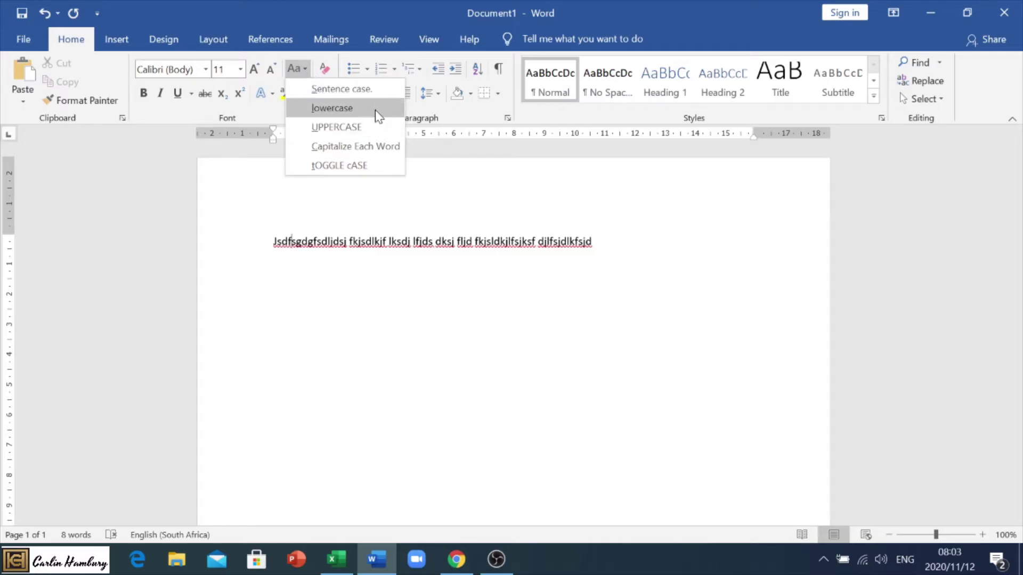
click(377, 128)
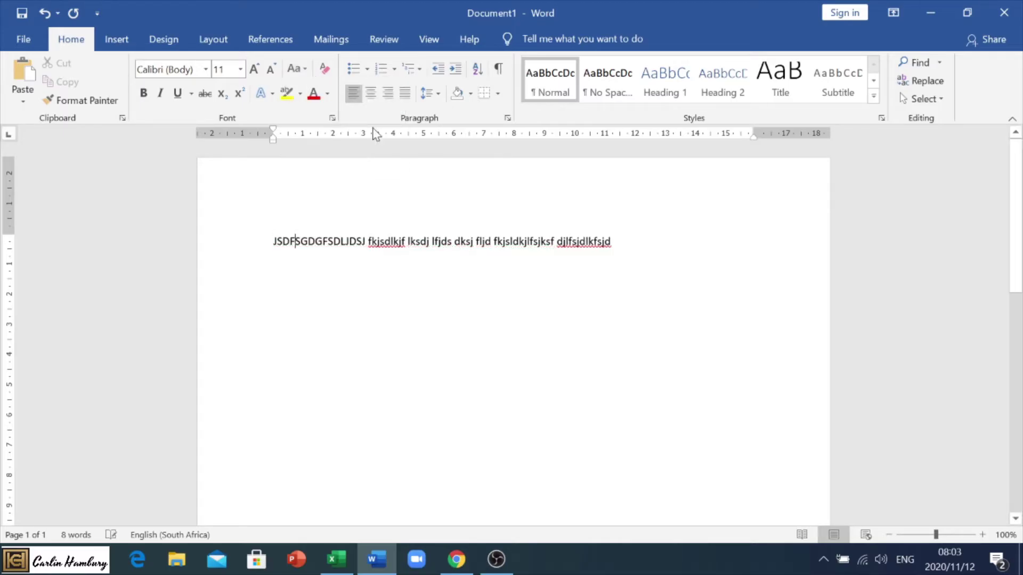
click(301, 69)
click(341, 87)
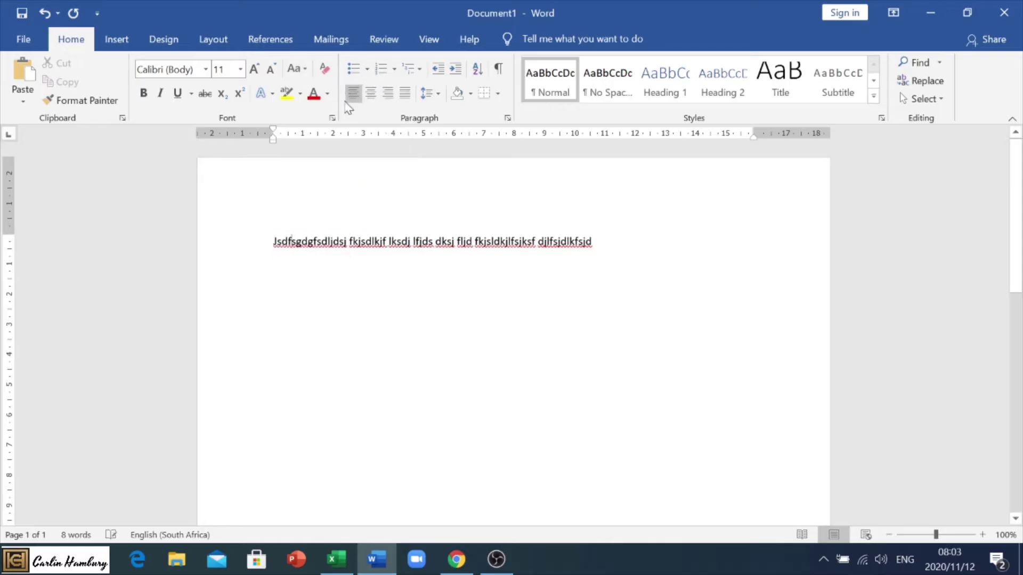
click(296, 68)
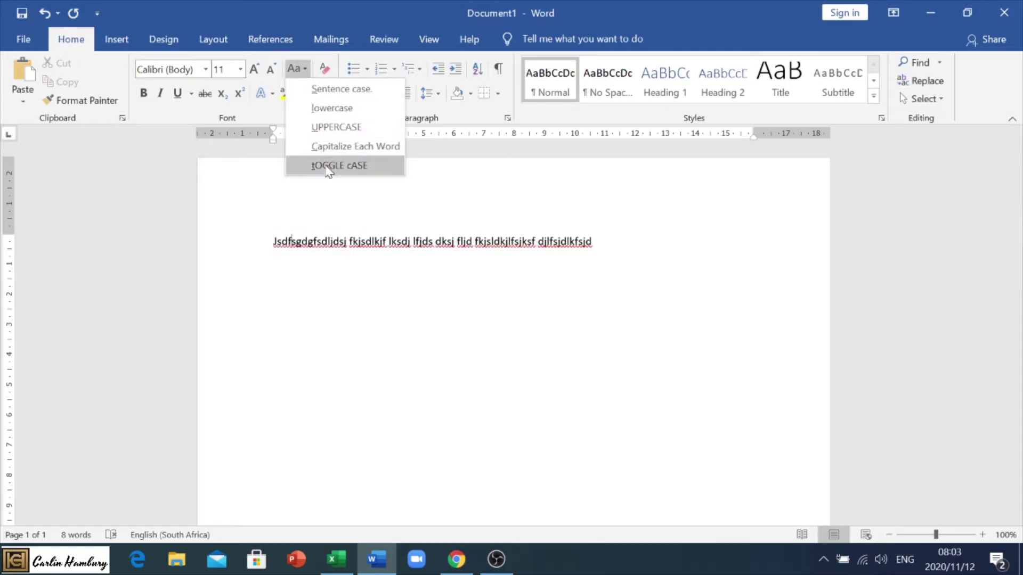
click(464, 189)
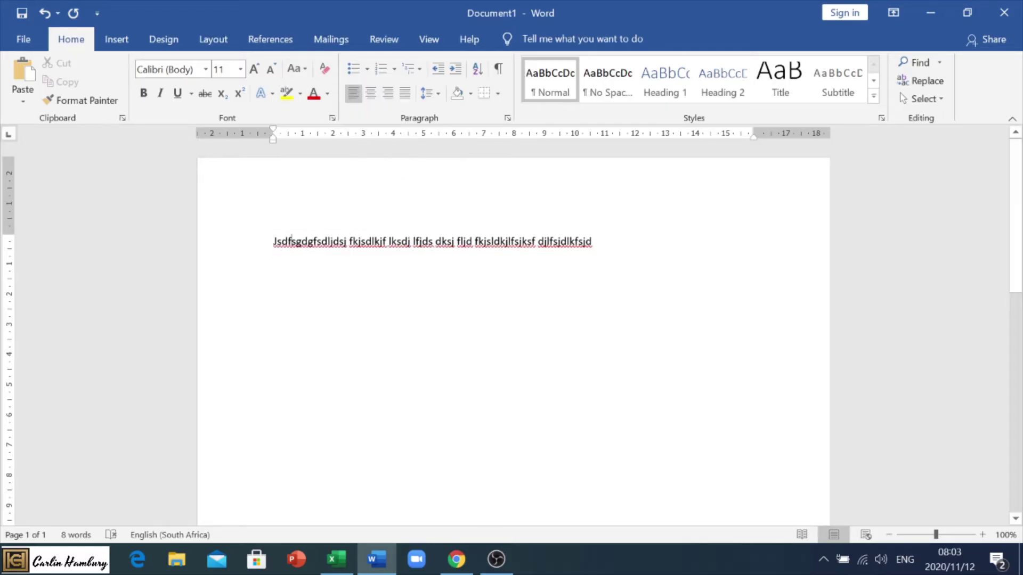
Highlight the first words in yellow, then remove the highlight with No Color
double_click(292, 241)
drag(342, 244, 358, 244)
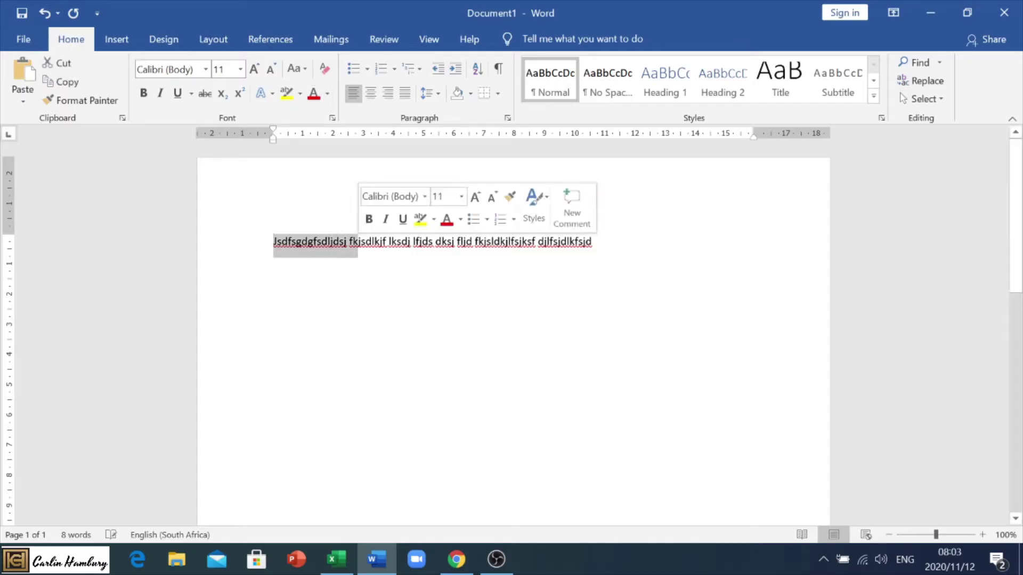
click(287, 96)
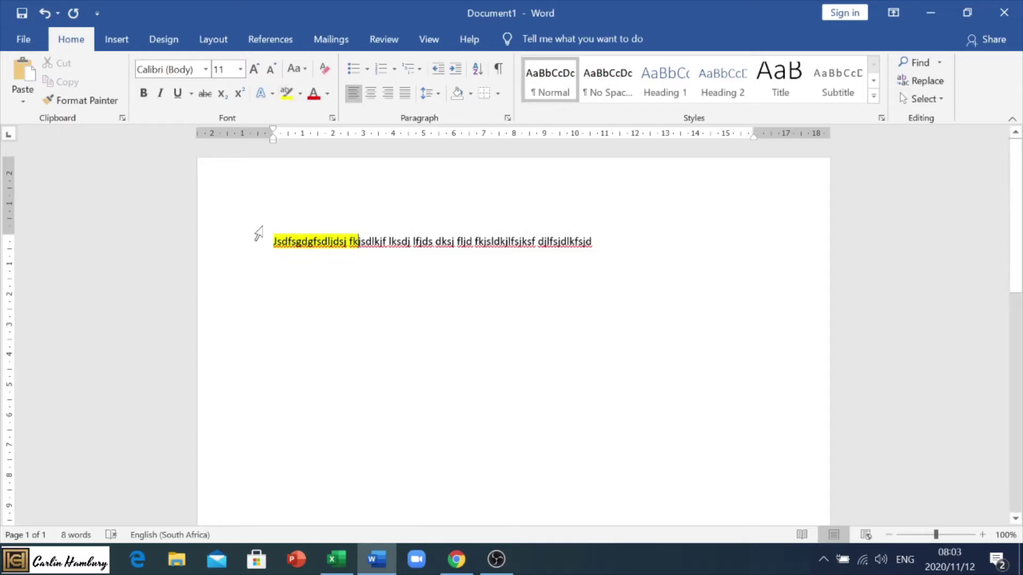
drag(273, 244, 365, 245)
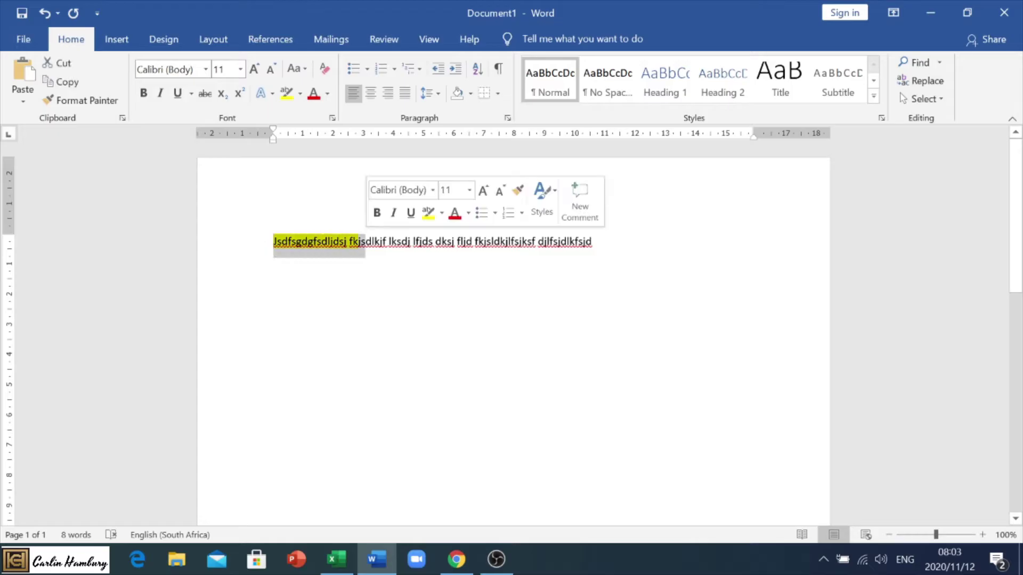
click(302, 96)
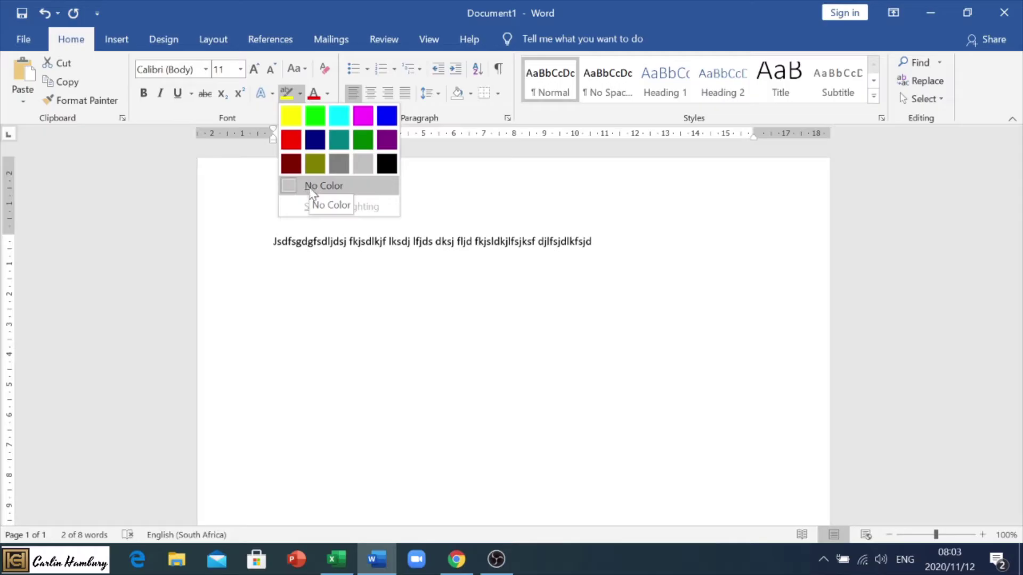
click(366, 243)
Make the letters 'gdgfsdlj' in the first word red
drag(302, 242, 333, 243)
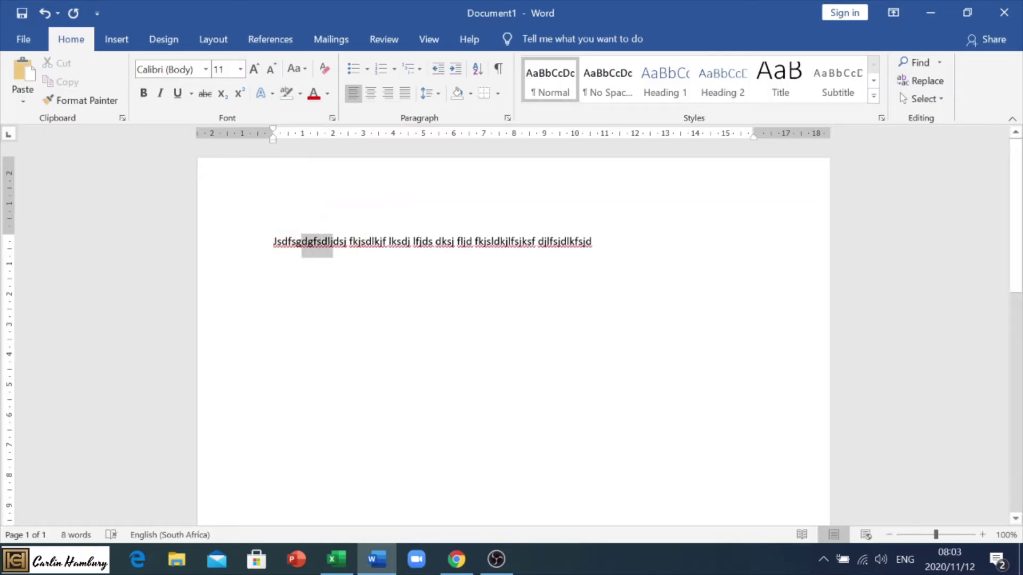
click(328, 96)
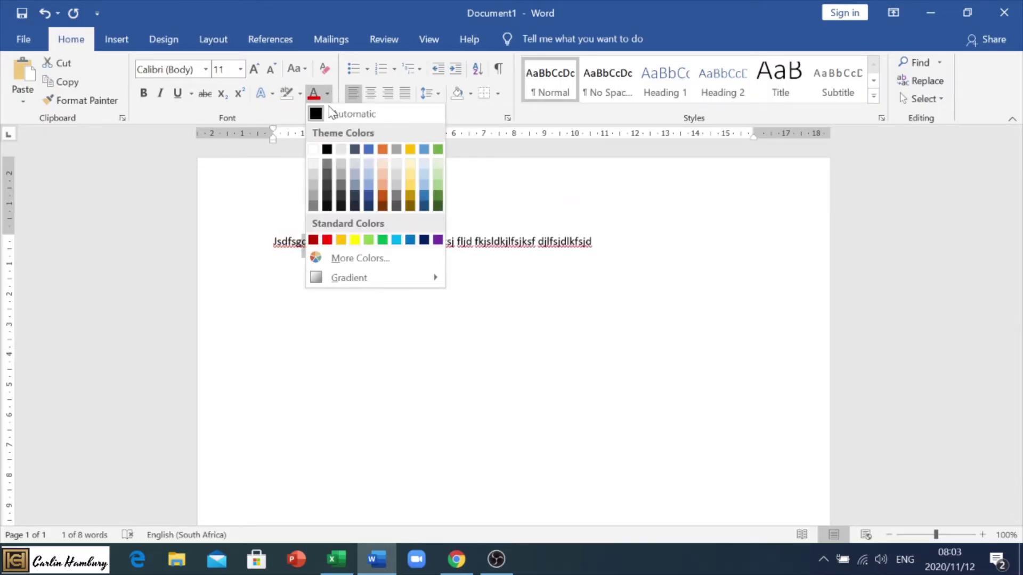
click(326, 237)
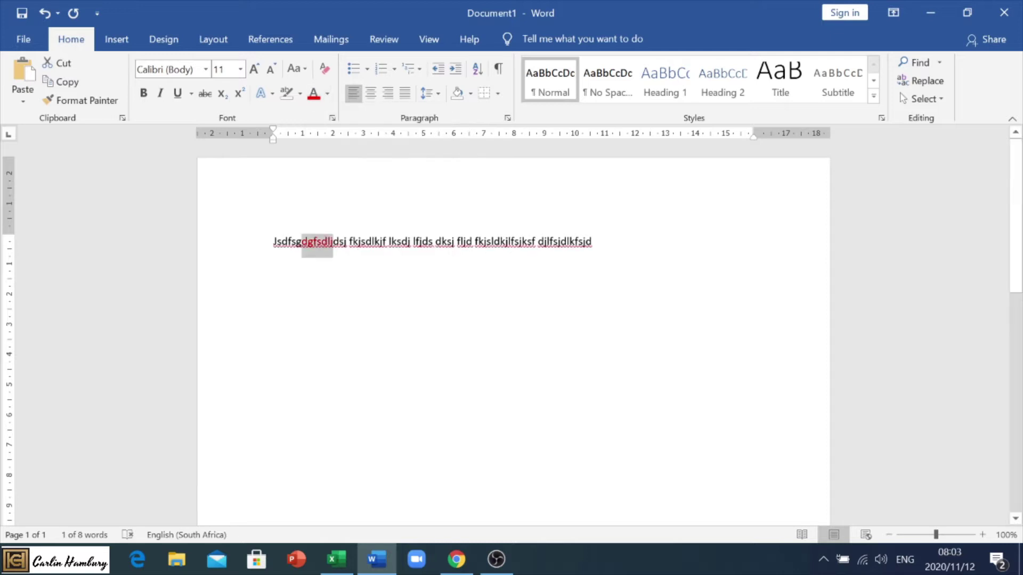
click(334, 241)
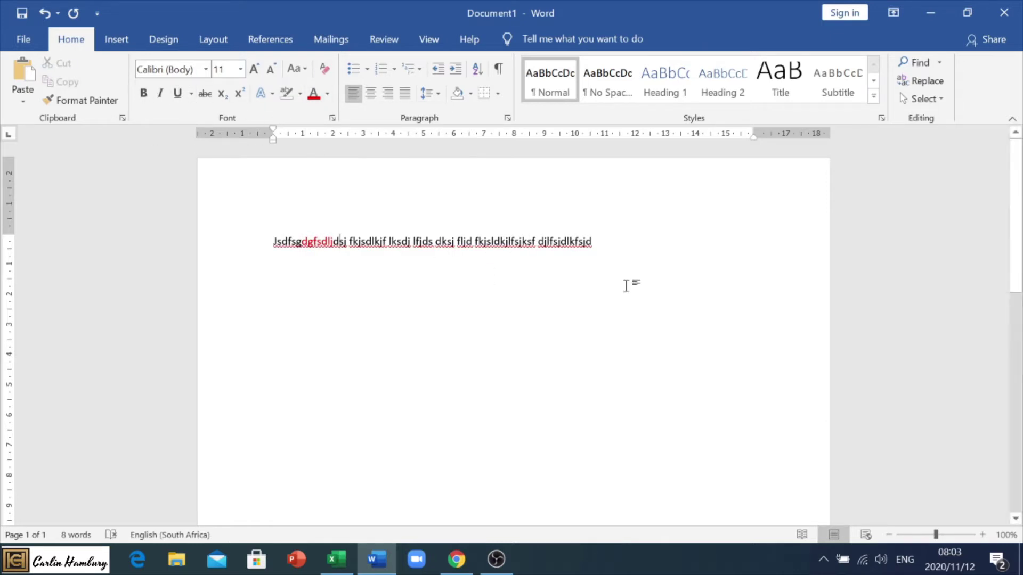
Copy the sample line and paste three copies after it as new paragraphs
drag(593, 243, 247, 254)
key(ctrl+c)
key(End)
key(ctrl+v)
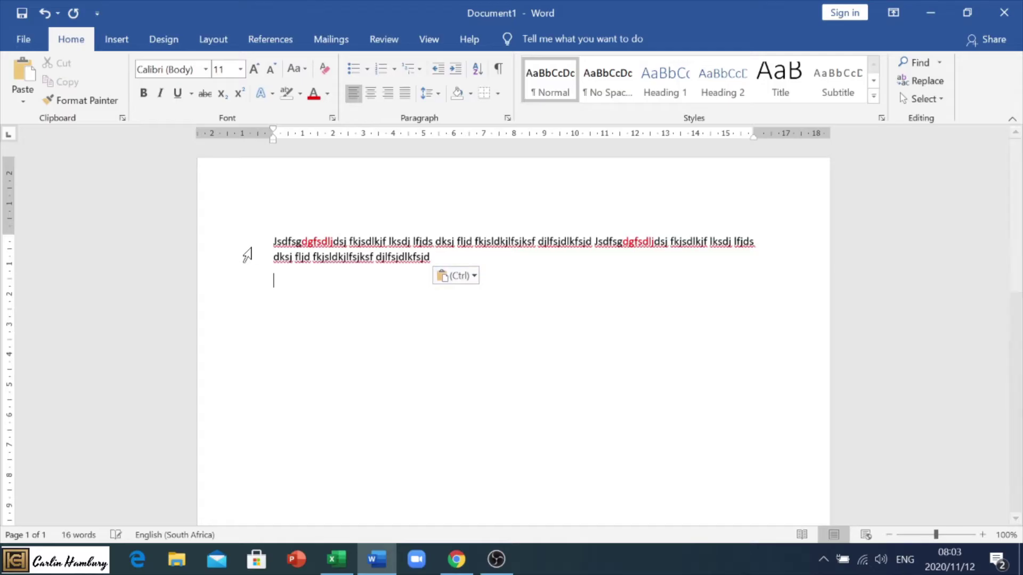
key(ctrl+v)
key(ctrl+v)
key(ctrl+v)
key(ctrl+v)
key(ctrl+v)
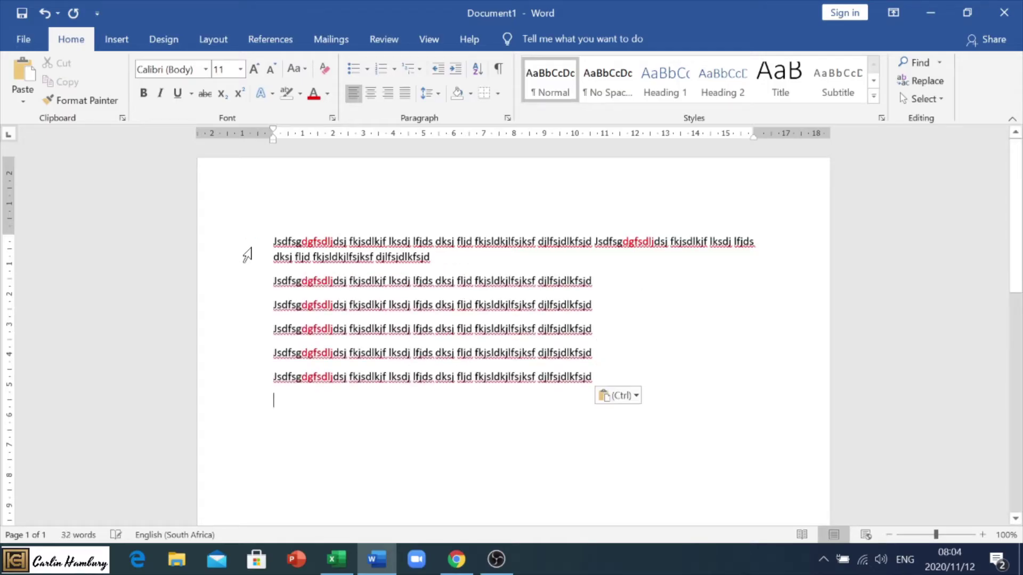
key(ctrl+v)
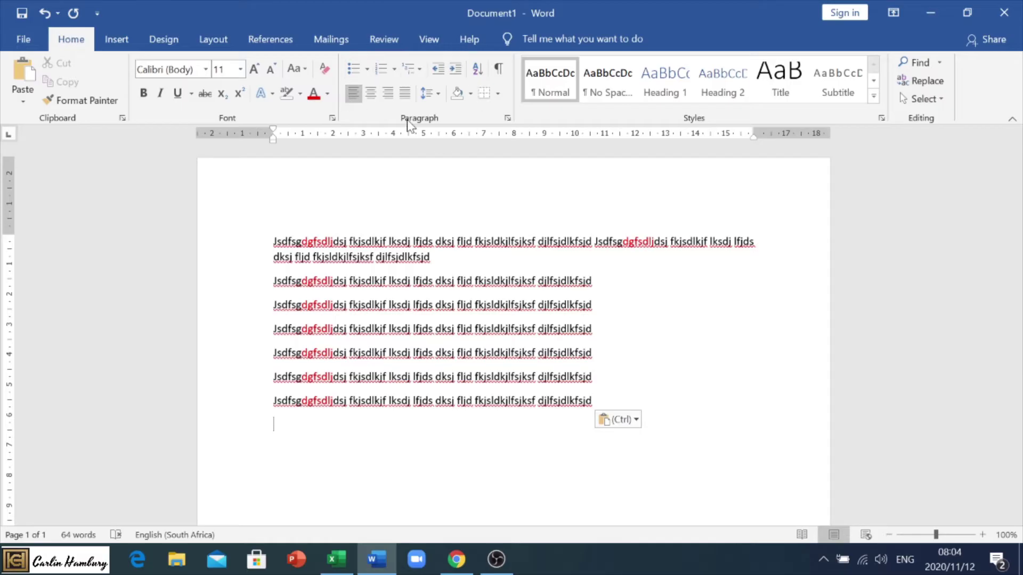
click(456, 69)
click(456, 69)
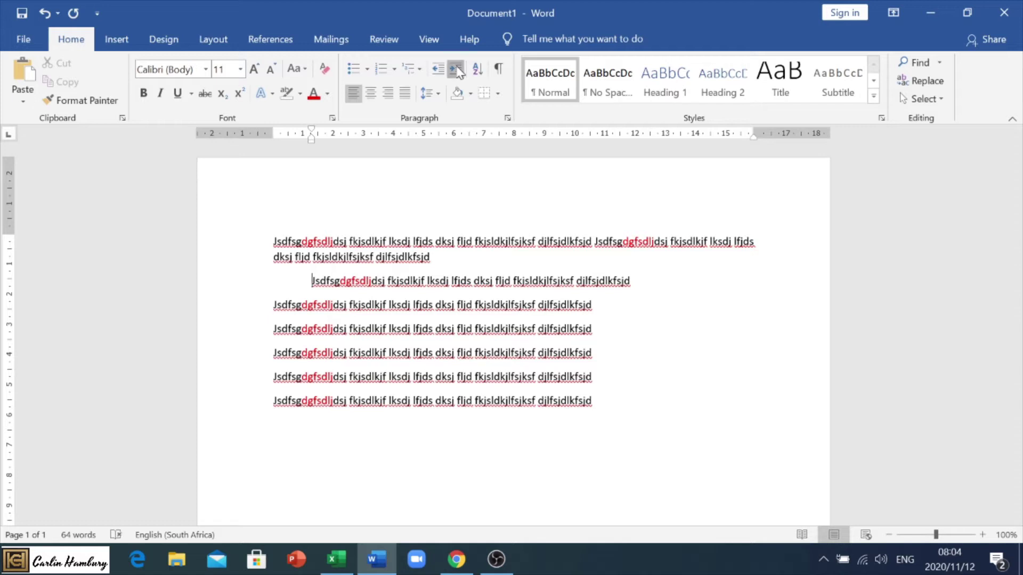
click(457, 70)
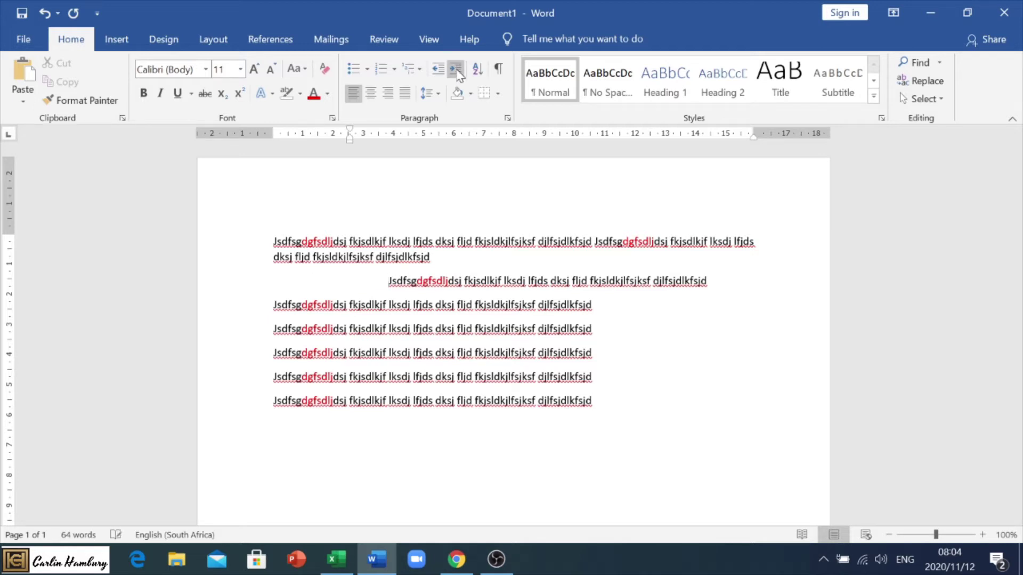
click(434, 76)
click(434, 76)
click(434, 75)
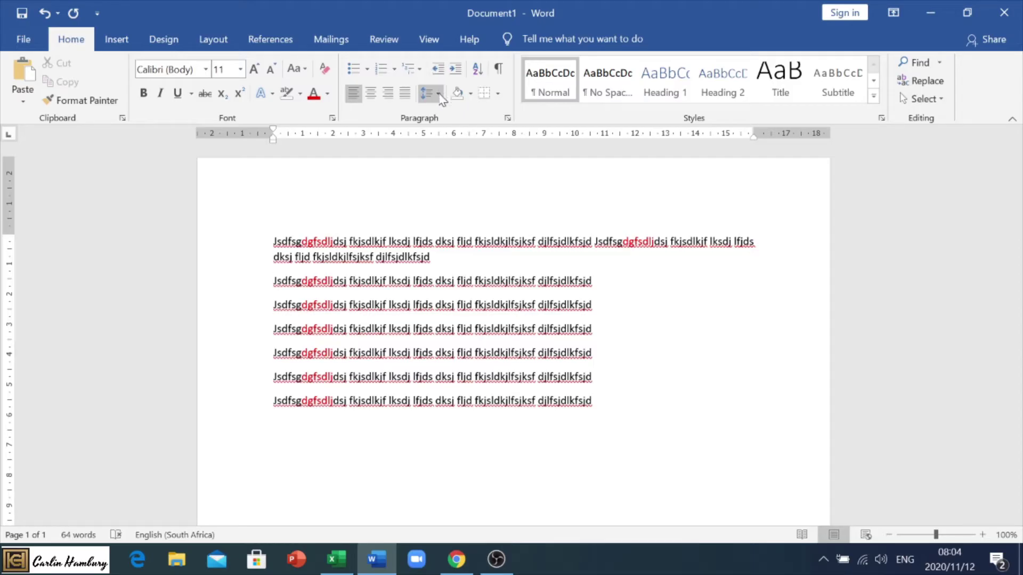
click(438, 94)
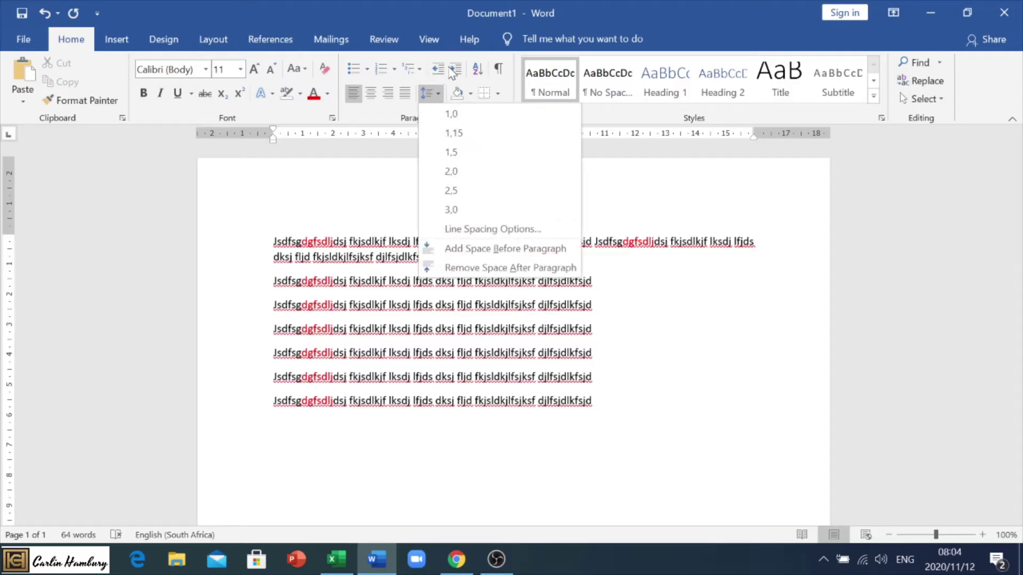
click(468, 14)
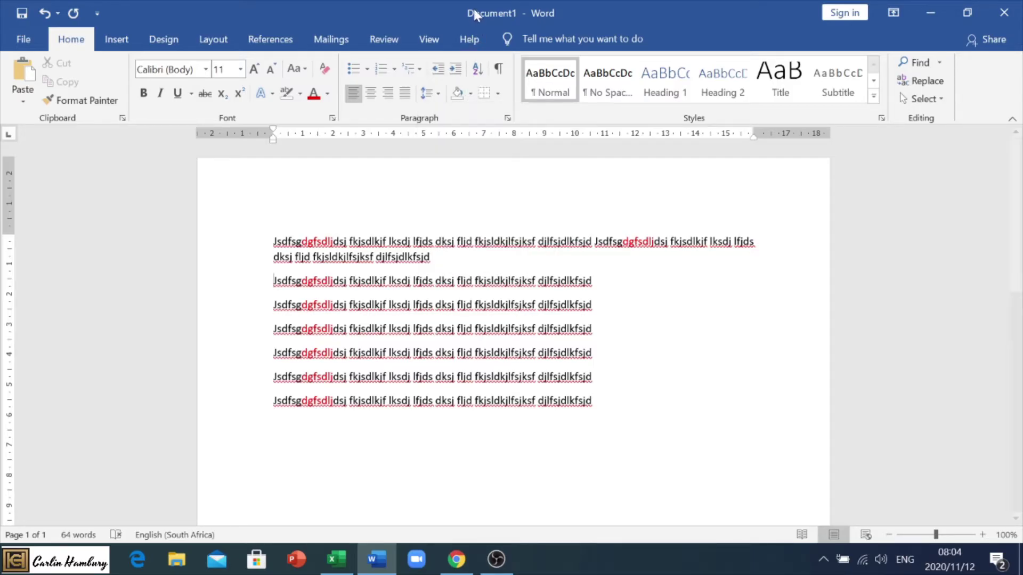
click(509, 120)
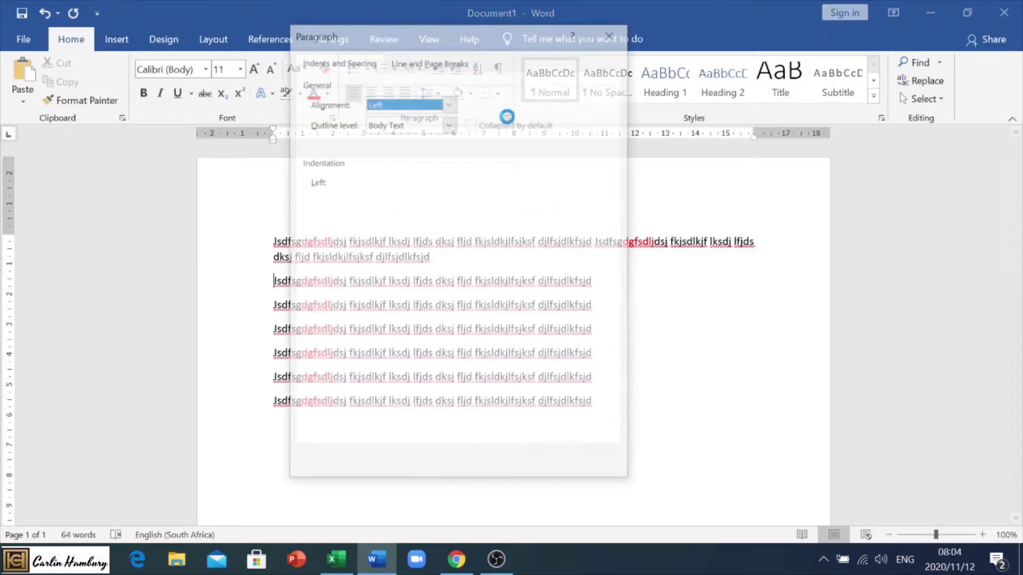
drag(472, 37, 779, 38)
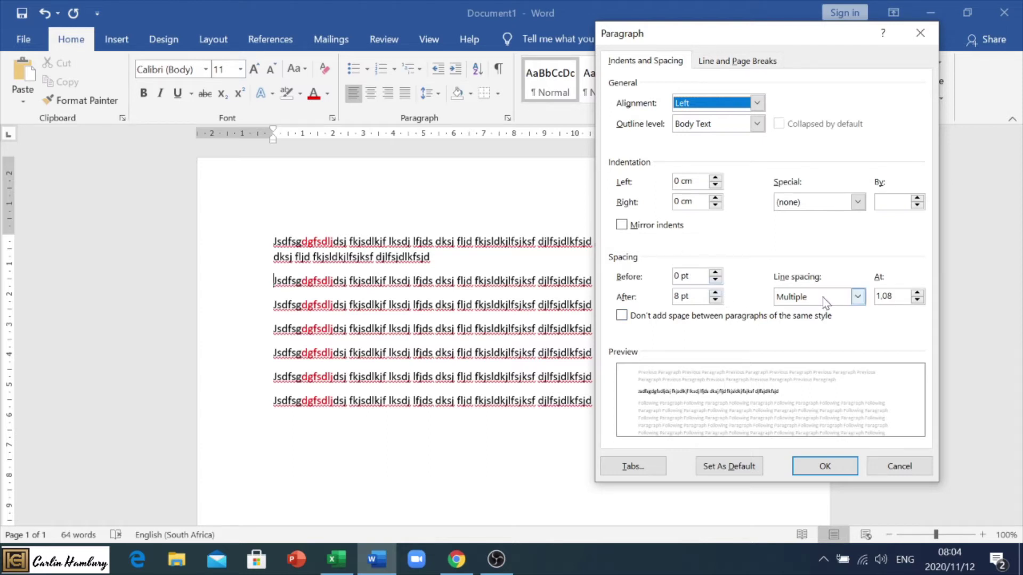
click(857, 297)
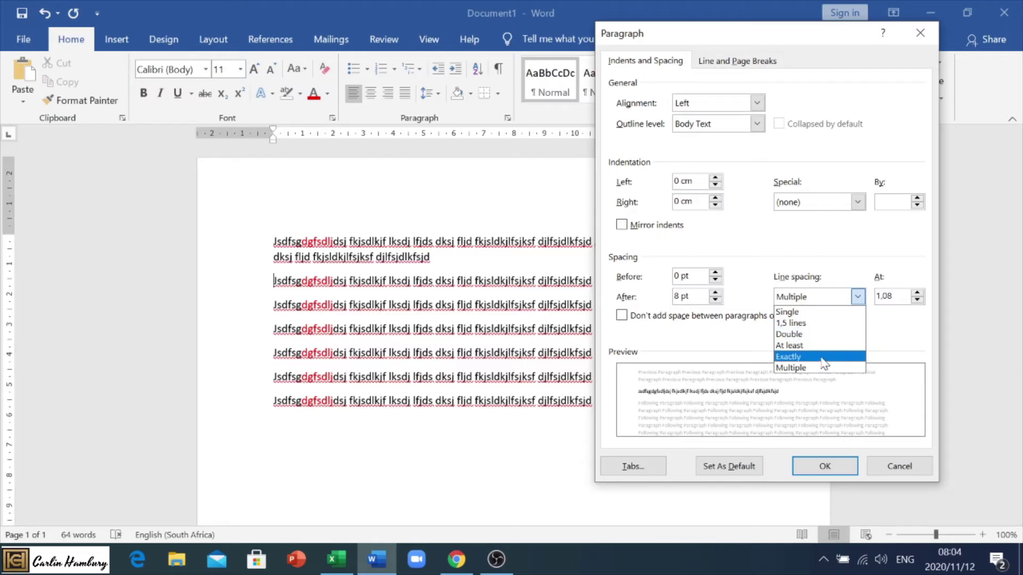
click(913, 280)
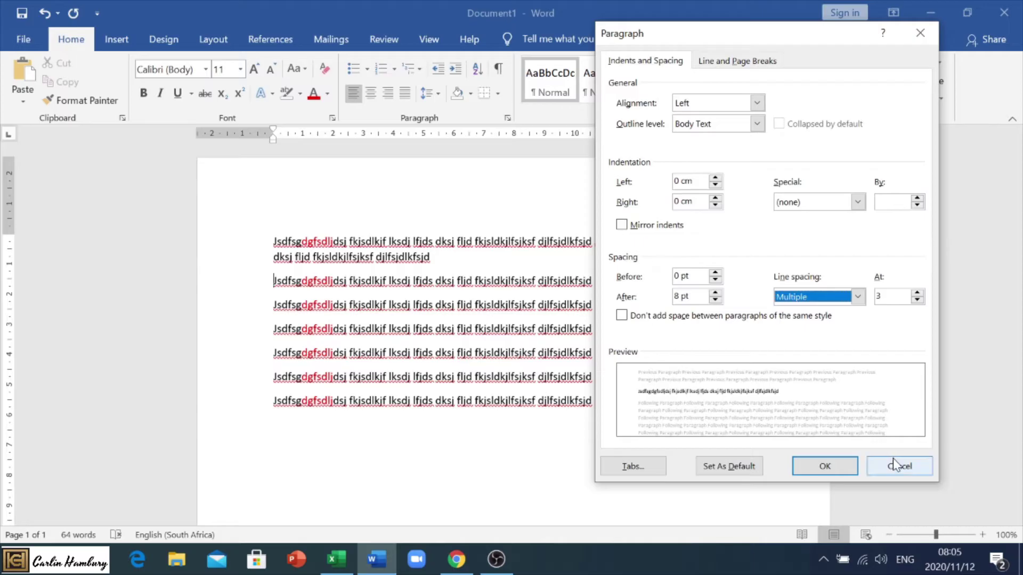
click(737, 62)
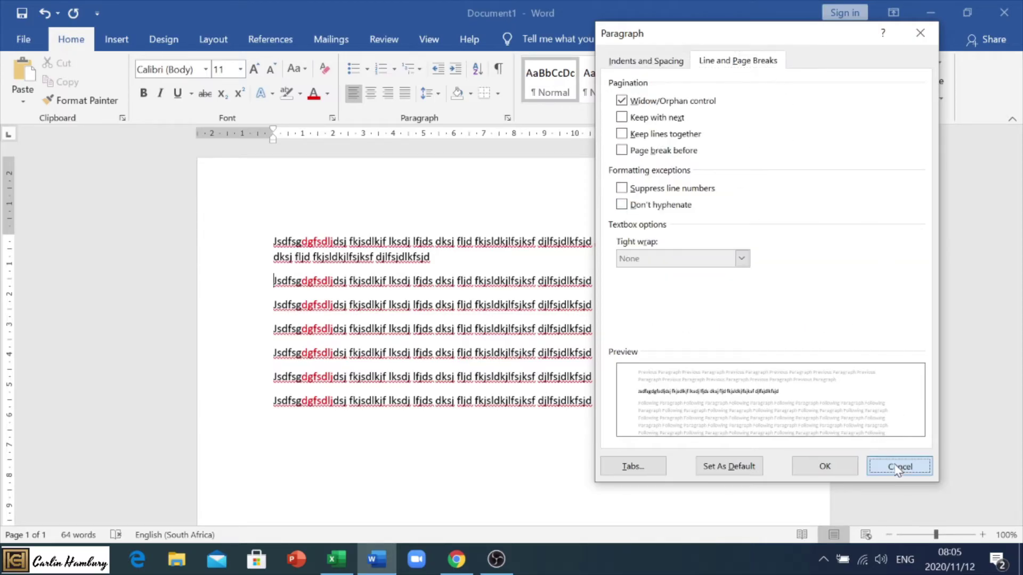
click(898, 467)
click(249, 286)
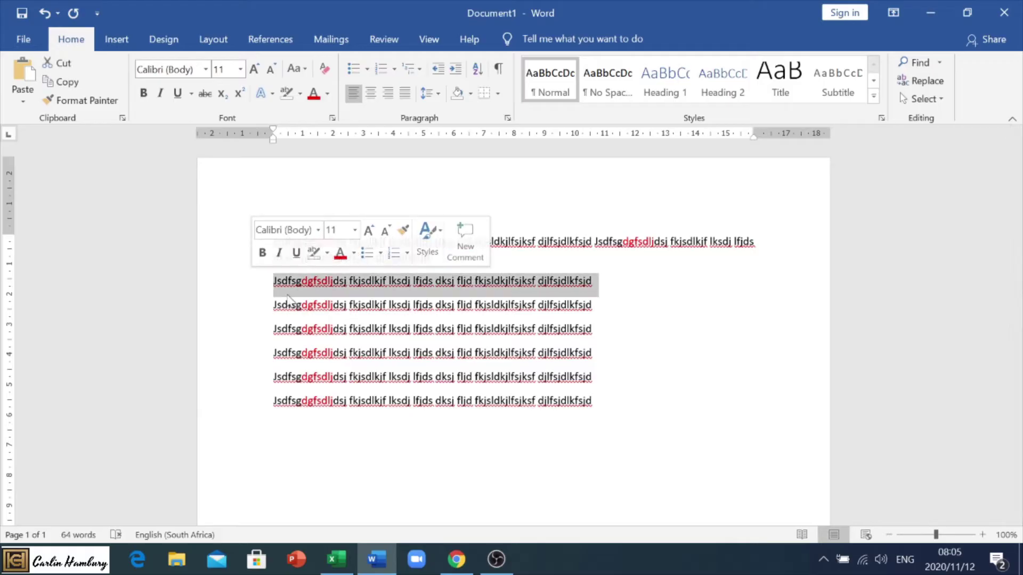
Indent the second paragraph one step from the margin and try centering it
click(455, 68)
click(455, 68)
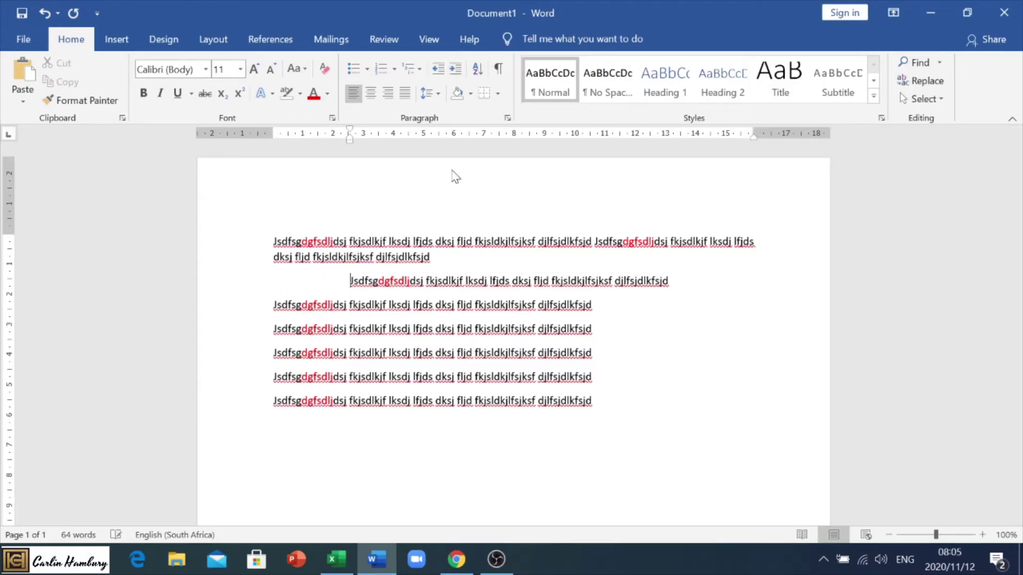
click(436, 70)
click(429, 94)
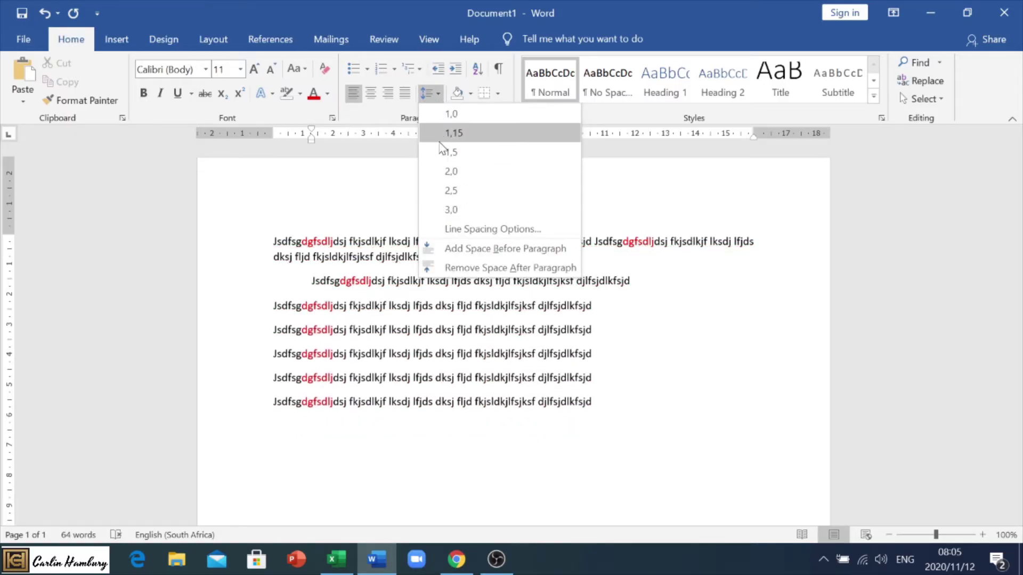
key(Escape)
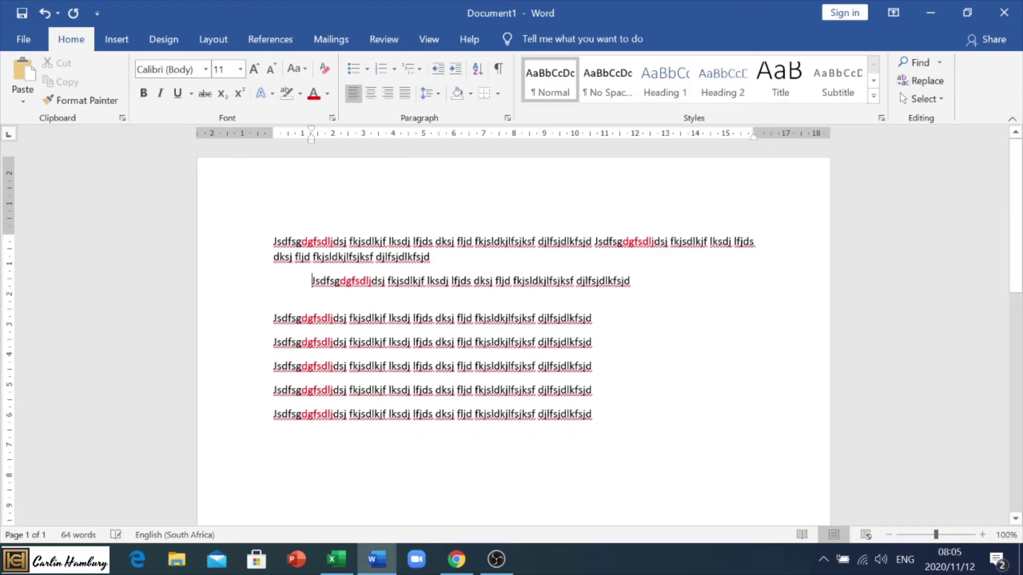
click(371, 93)
Justify the body paragraphs after trying Center and Align Right
drag(273, 241, 349, 414)
click(369, 93)
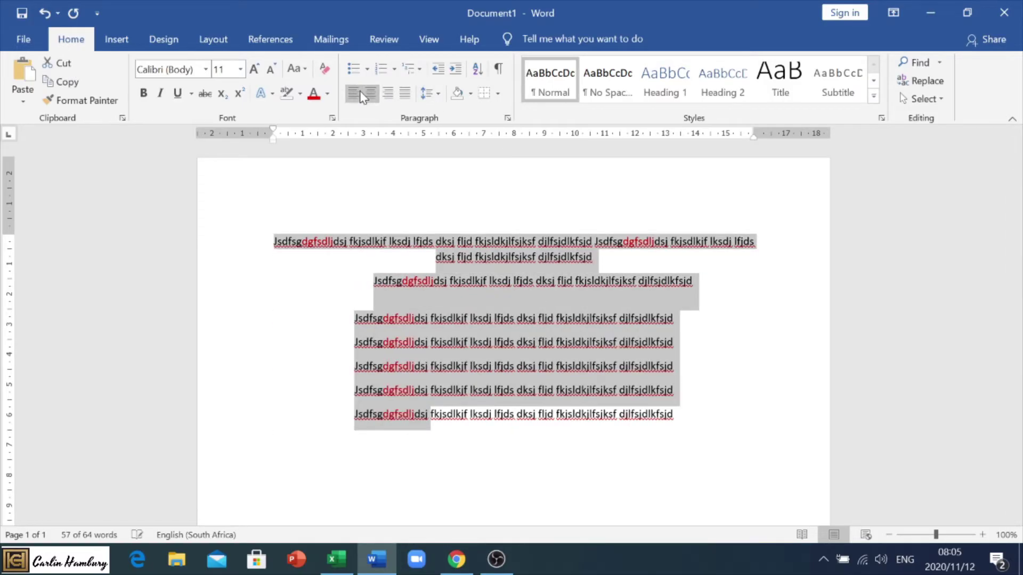
click(369, 94)
click(371, 93)
click(387, 93)
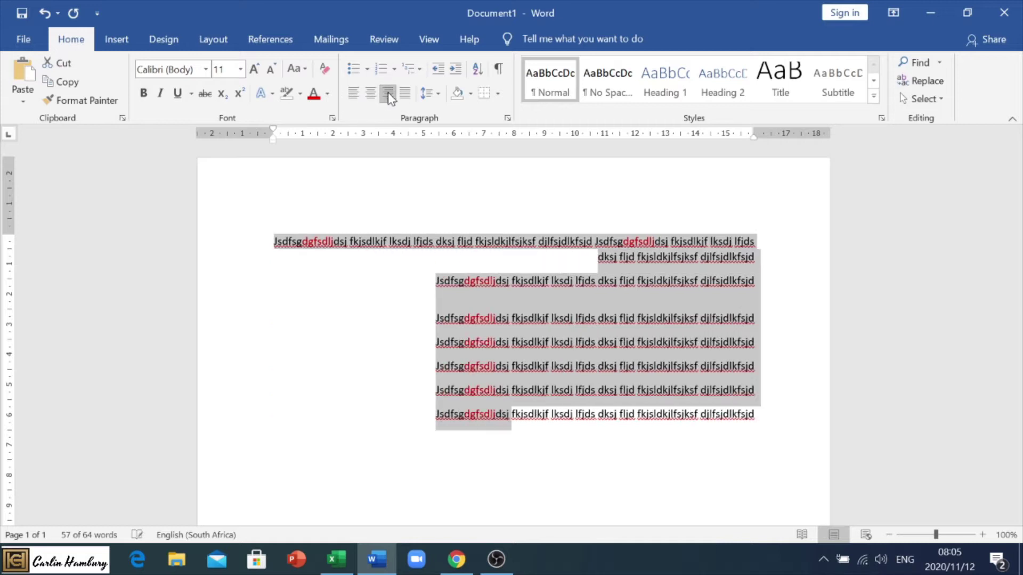
click(405, 94)
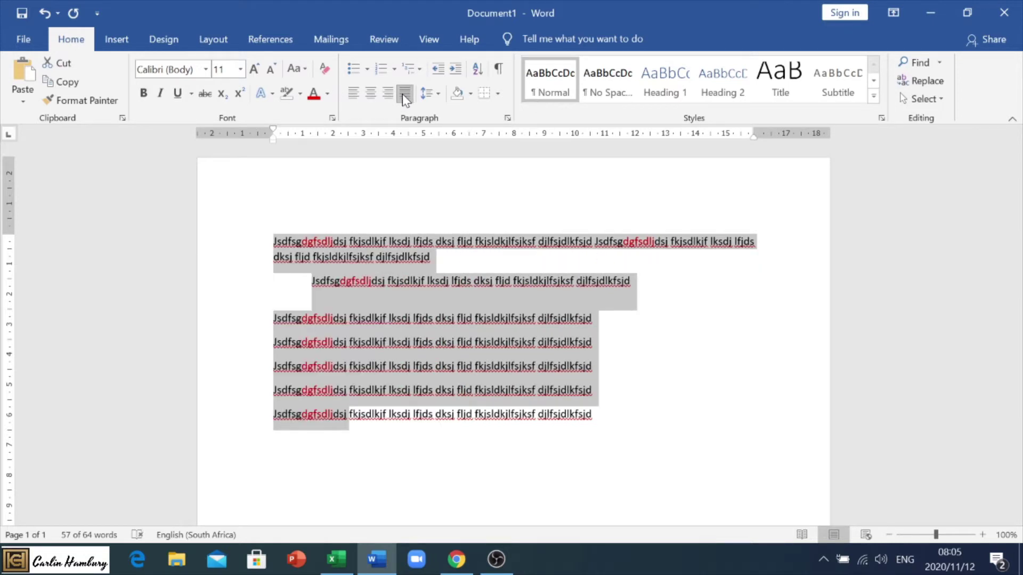
click(630, 281)
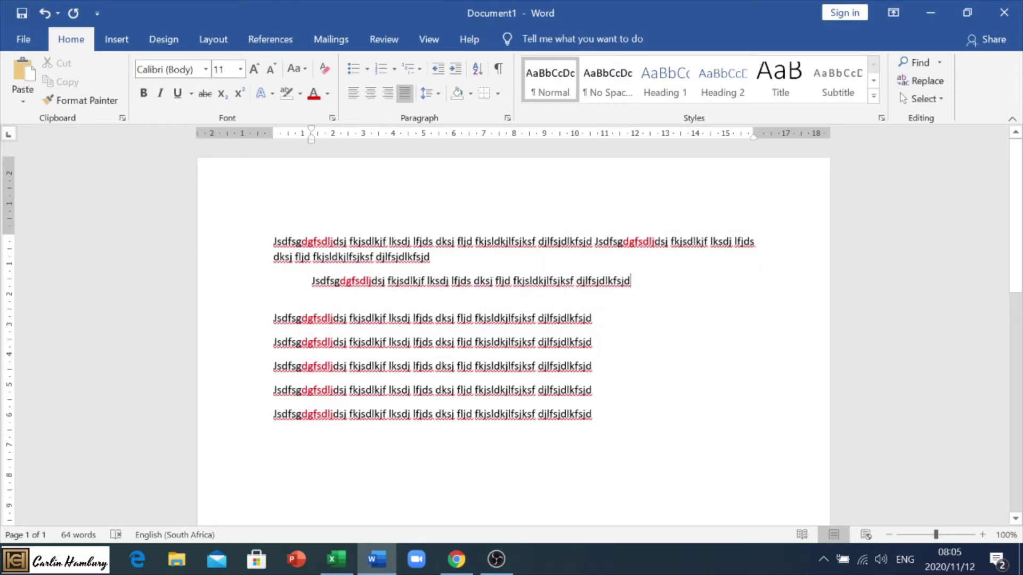
double_click(254, 246)
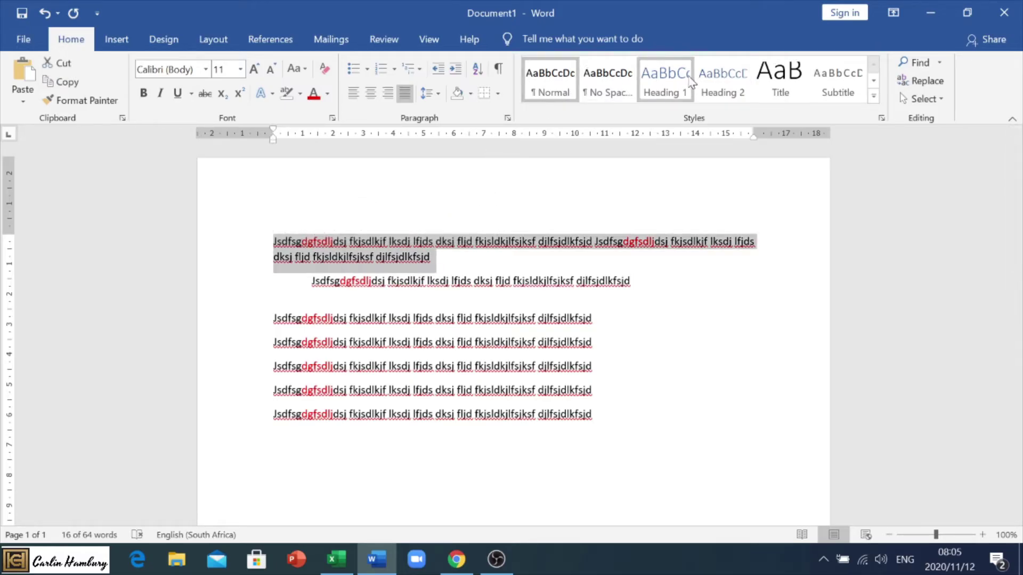
Try No Spacing and Heading 1, then give the first paragraph Heading 2
click(586, 99)
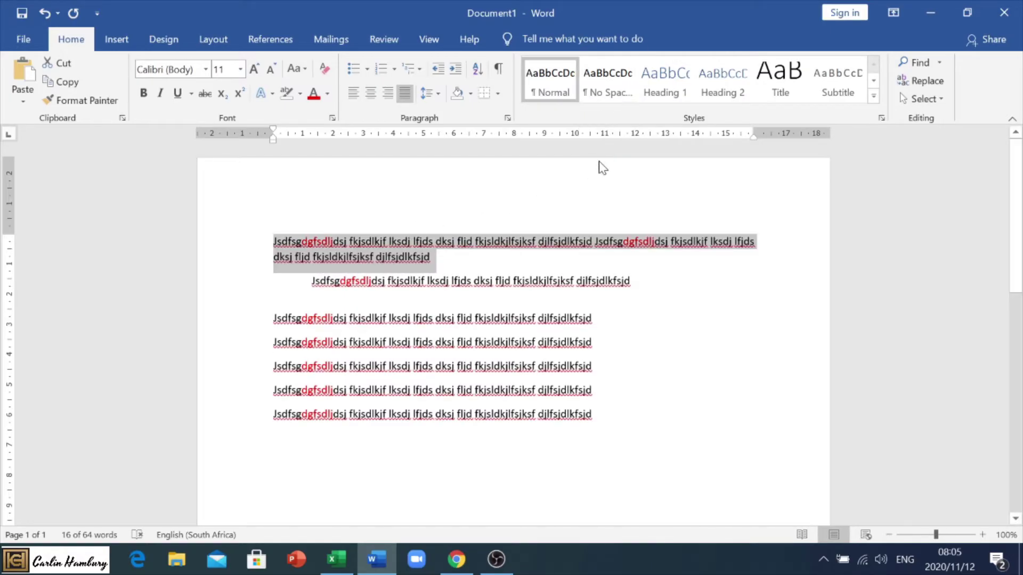
click(674, 90)
click(720, 85)
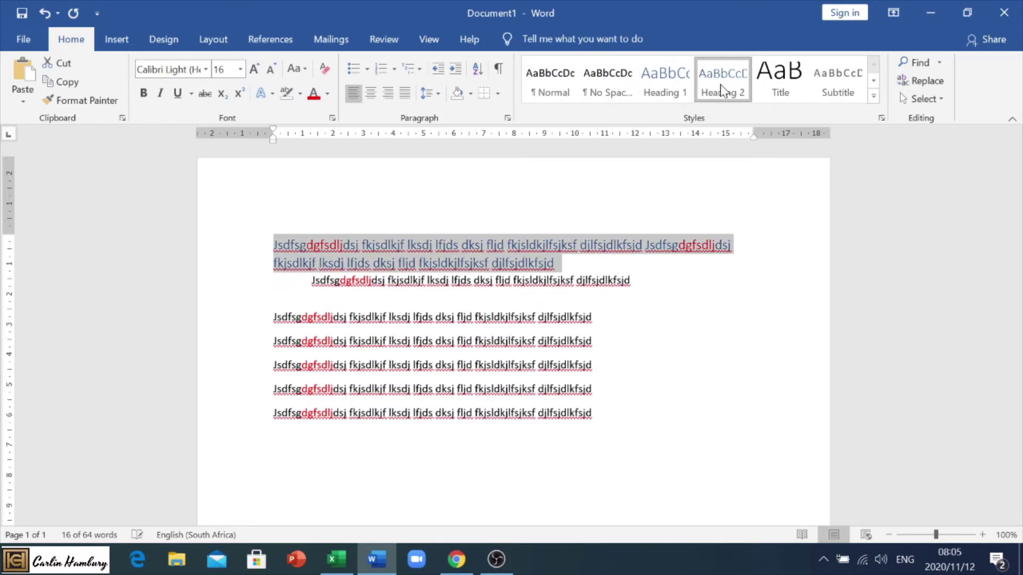
Browse more Styles gallery rows, then bring up the Find navigation pane
click(874, 80)
click(875, 81)
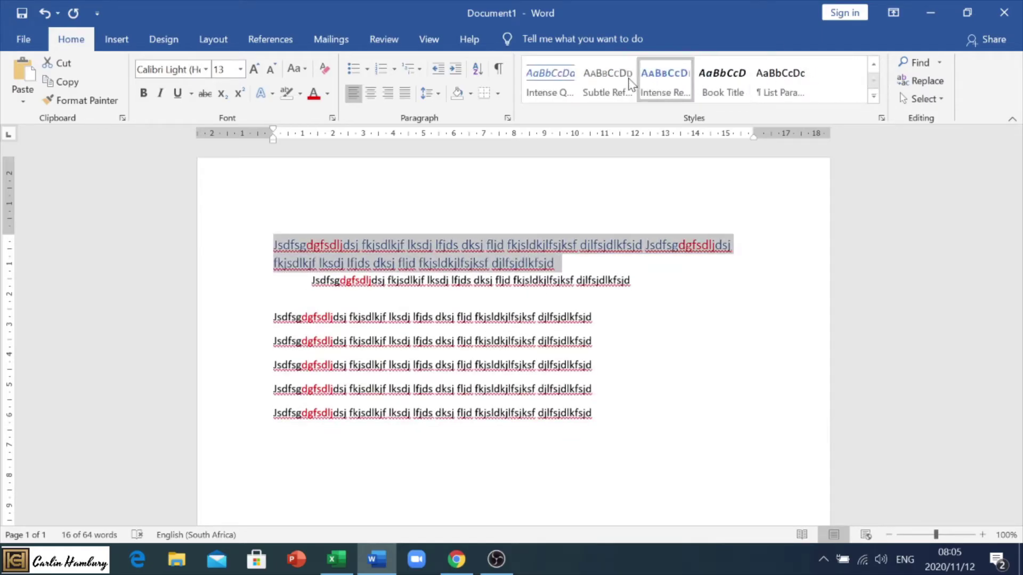
click(874, 63)
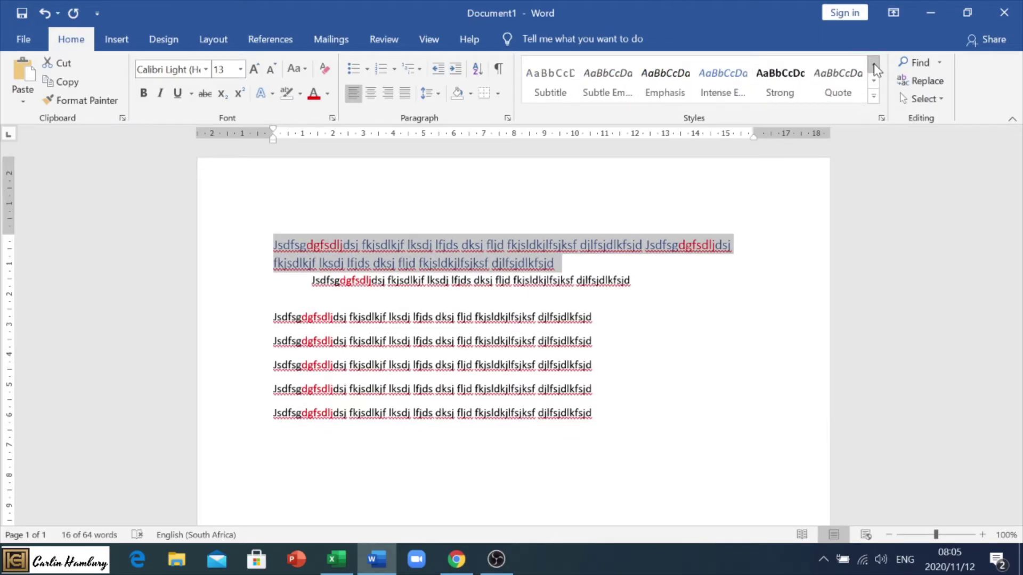
click(874, 63)
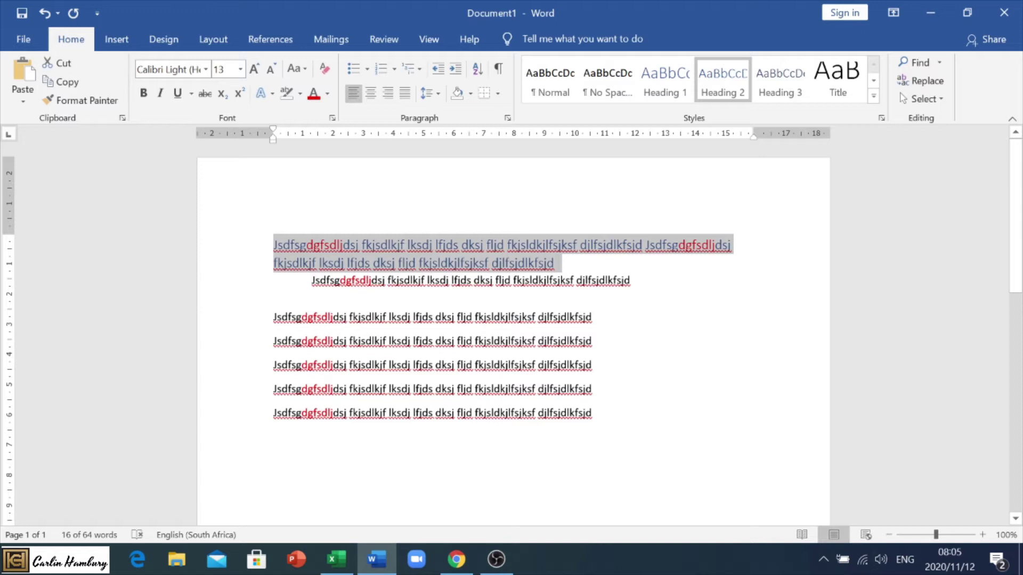
click(408, 365)
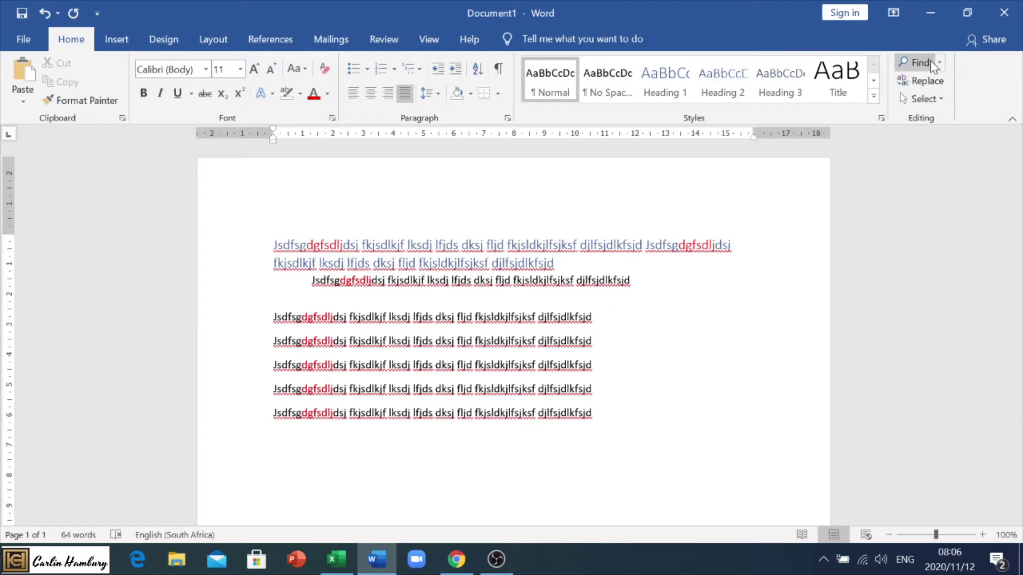
click(914, 63)
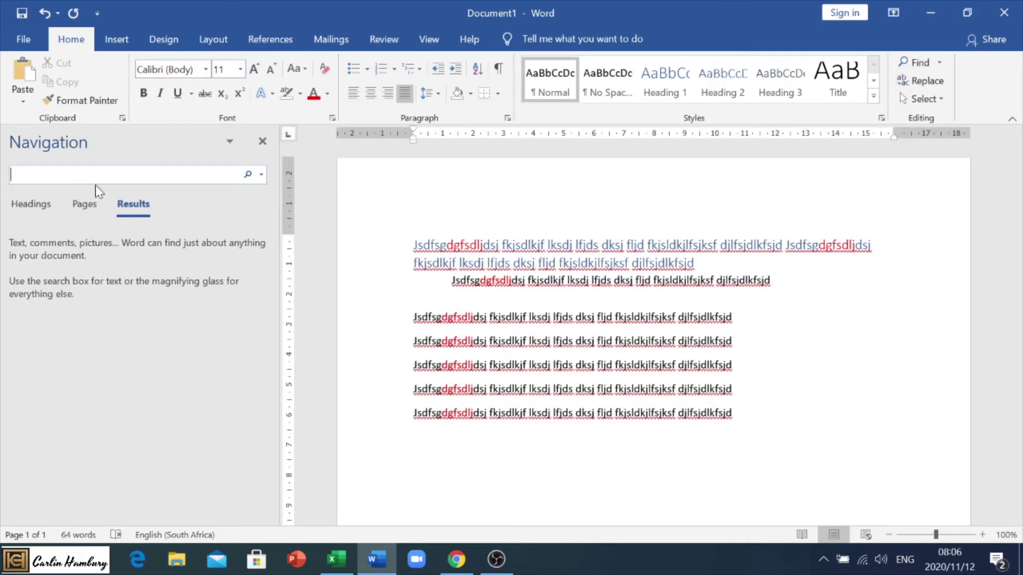
Close the Navigation pane, view Replace's More > Format options, and close Find and Replace
click(262, 142)
click(927, 81)
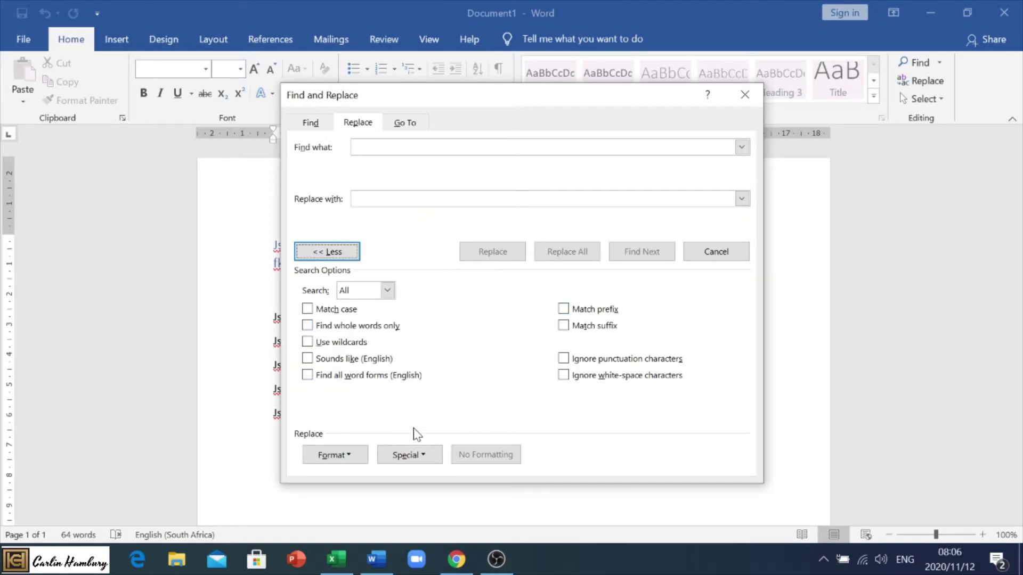
click(333, 455)
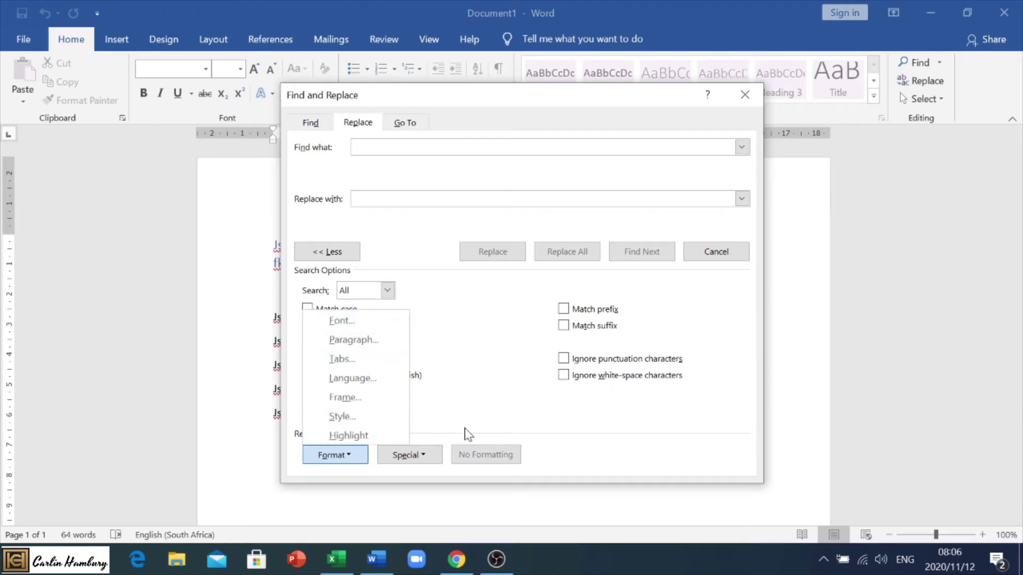
click(411, 452)
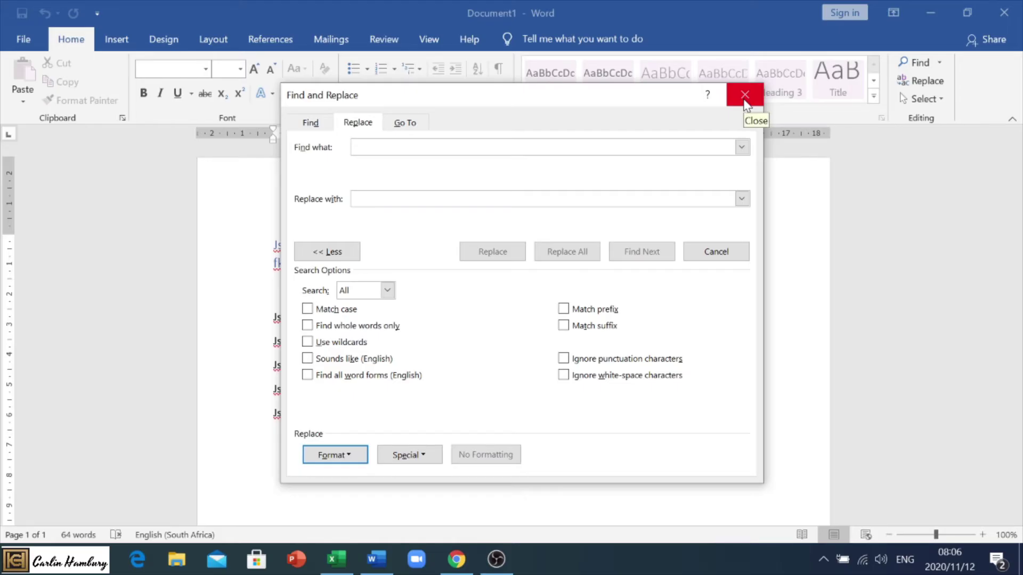
click(745, 96)
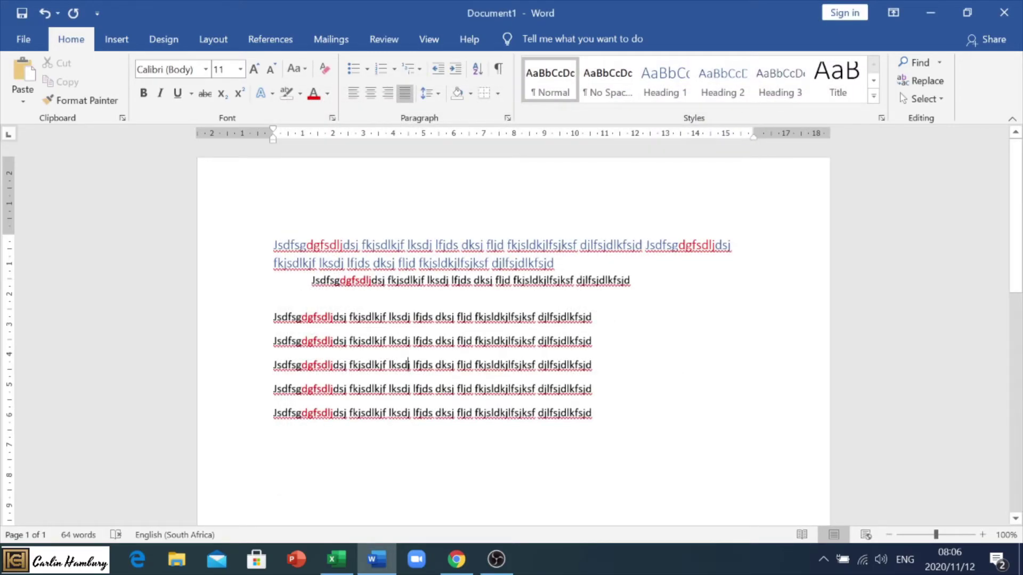
Select the first letter of the paragraph and zoom in on the page
key(shift+Right)
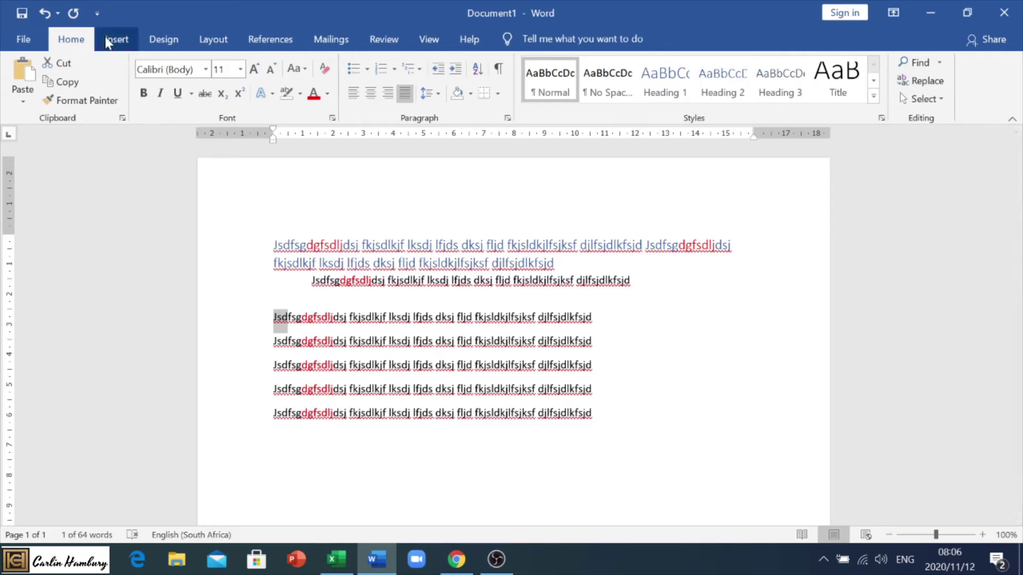
click(105, 38)
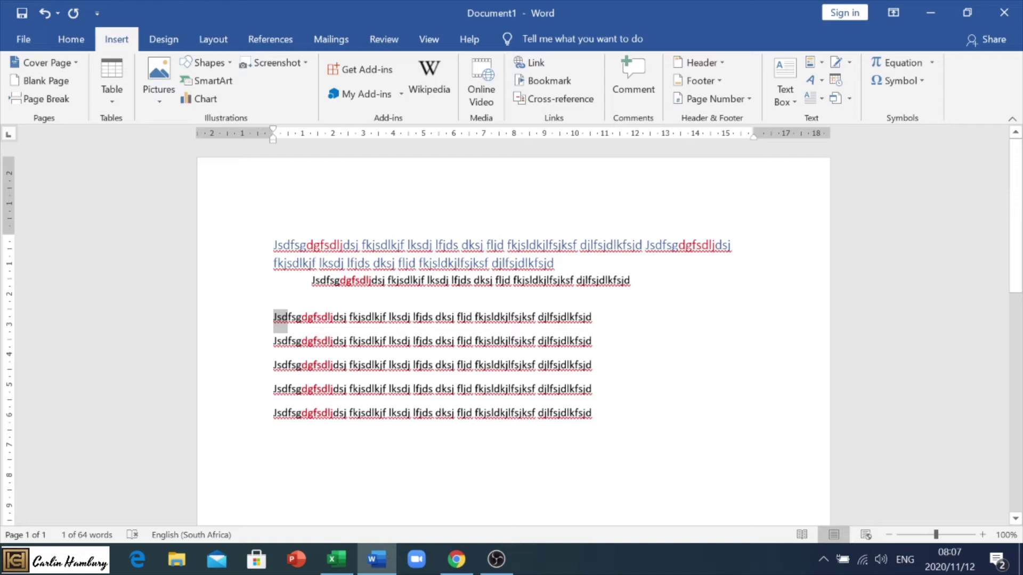
click(309, 364)
drag(273, 316, 279, 317)
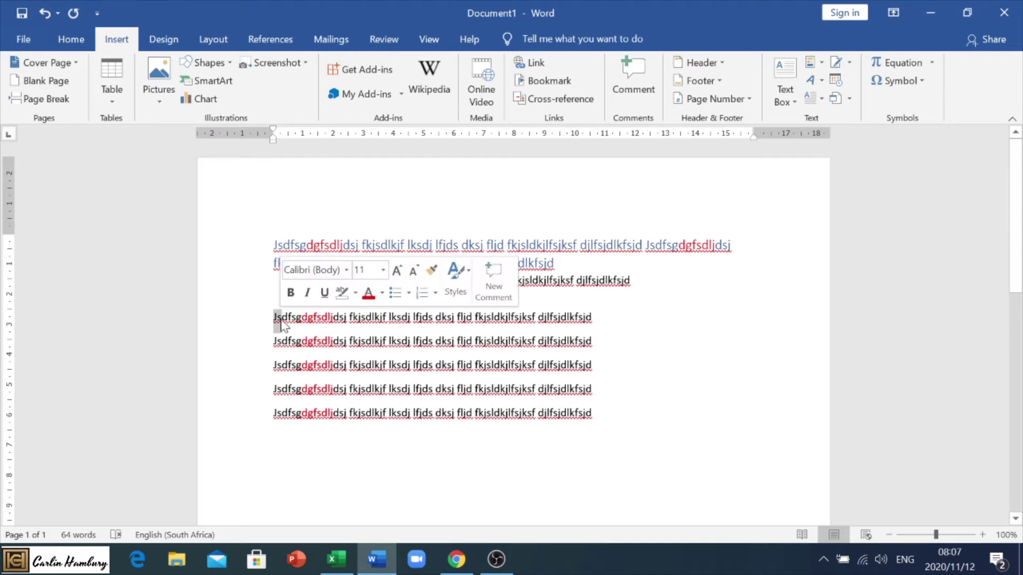
click(983, 534)
click(983, 534)
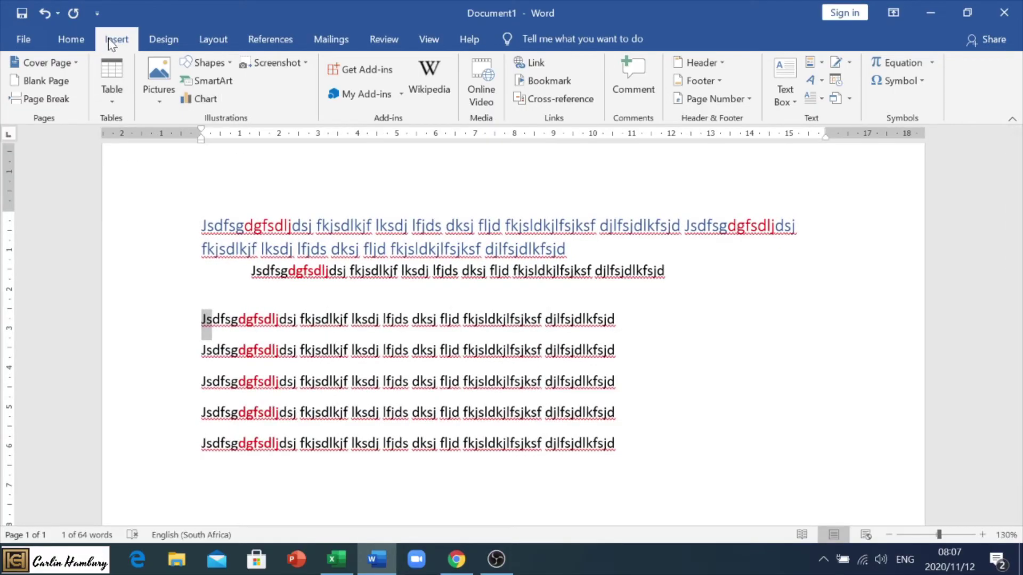
Apply a Dropped drop cap three lines deep, 0.2 cm from the text
click(822, 101)
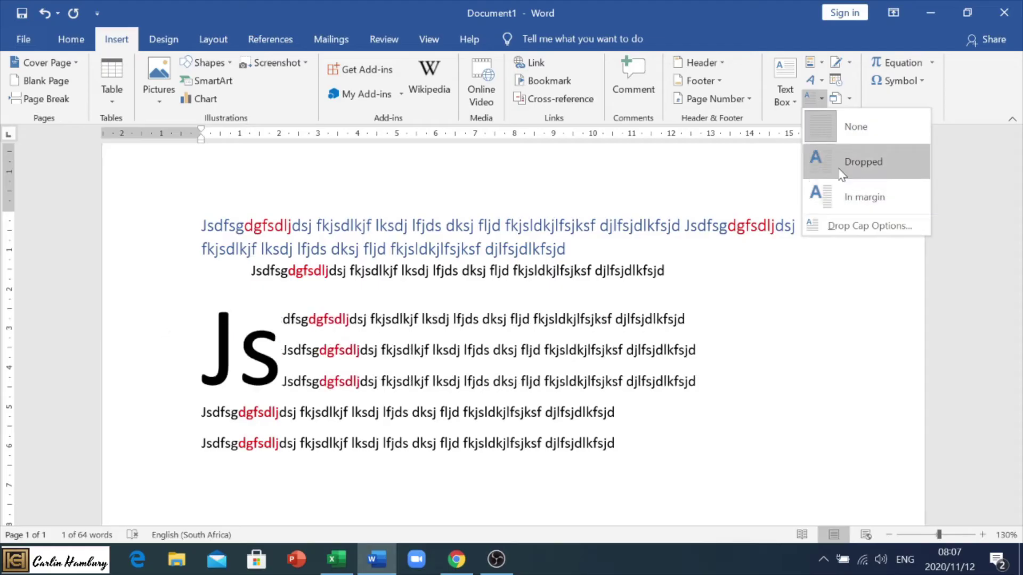
click(841, 229)
drag(564, 87, 595, 18)
click(615, 91)
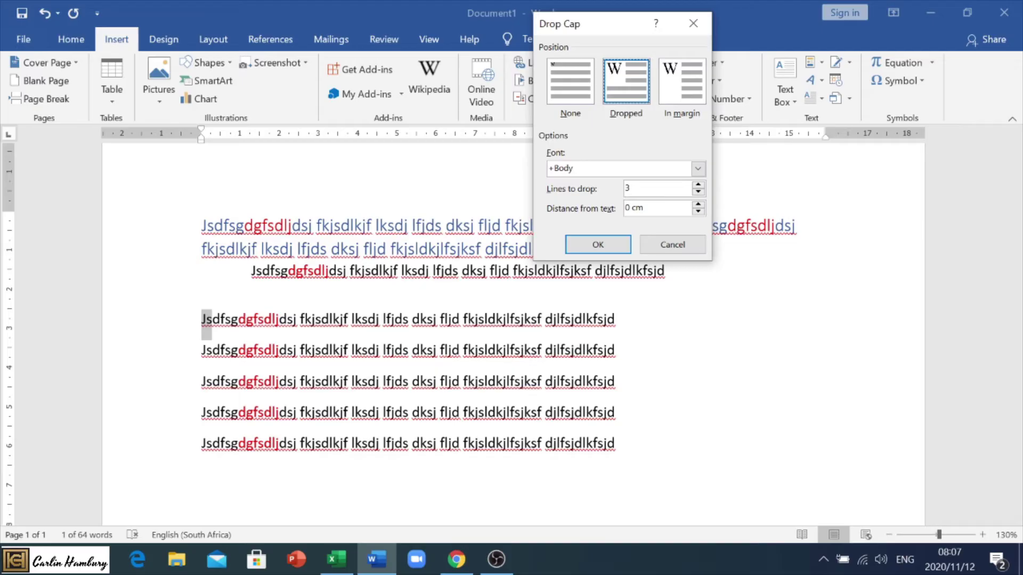
click(699, 206)
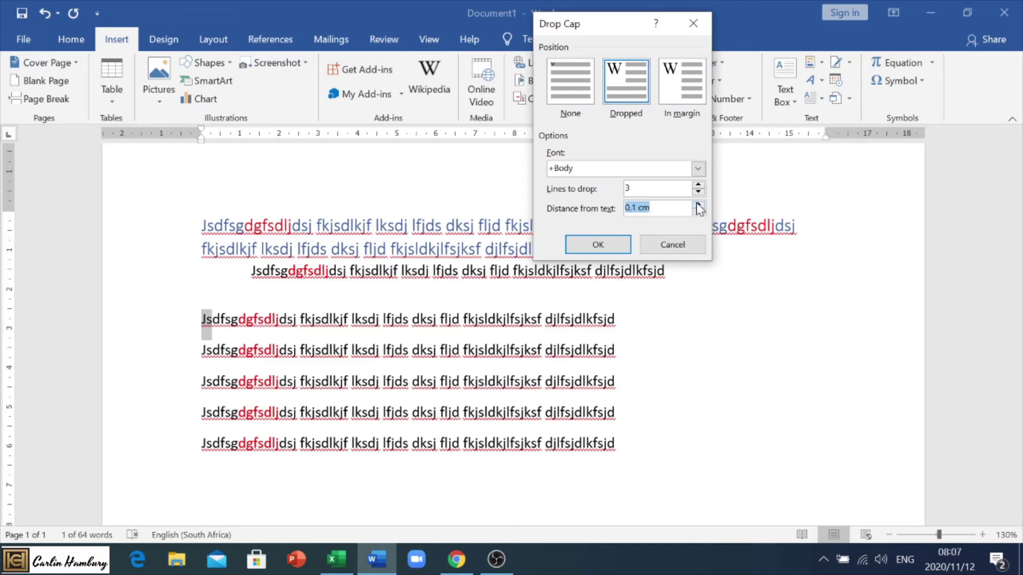
click(598, 245)
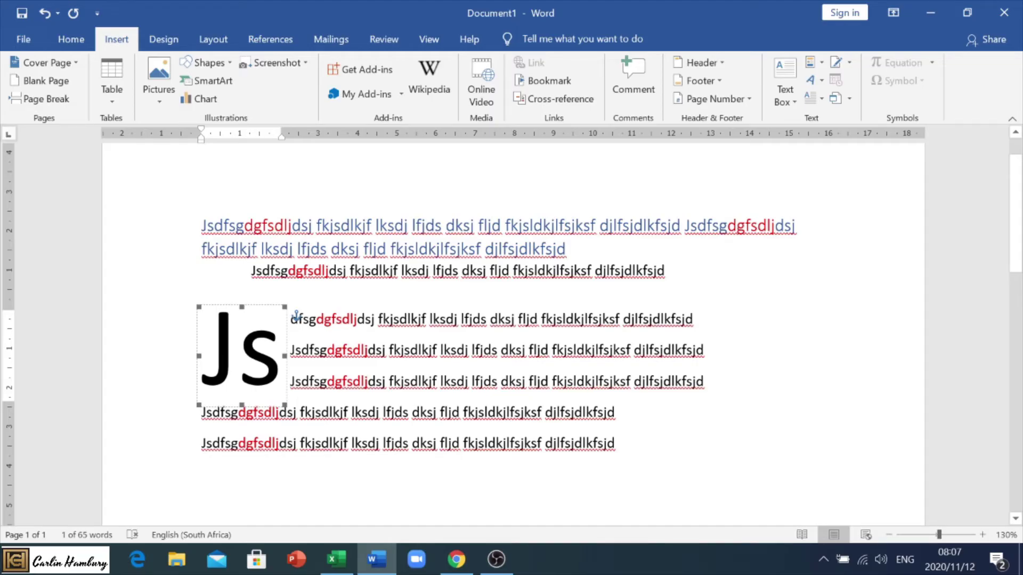
drag(203, 444, 544, 445)
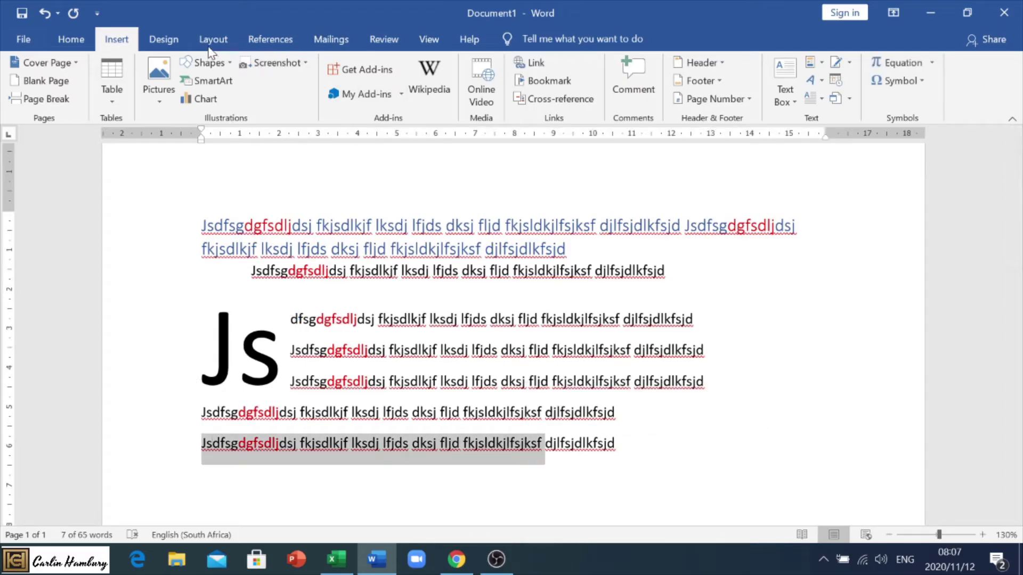
Add a new line after the last paragraph and insert Picture1 from this device
click(73, 41)
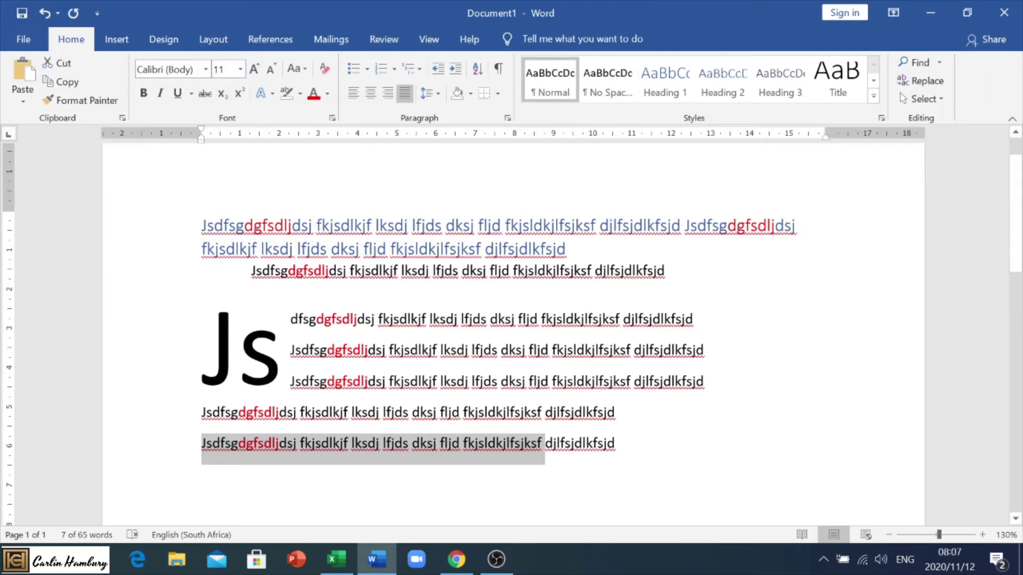
click(691, 450)
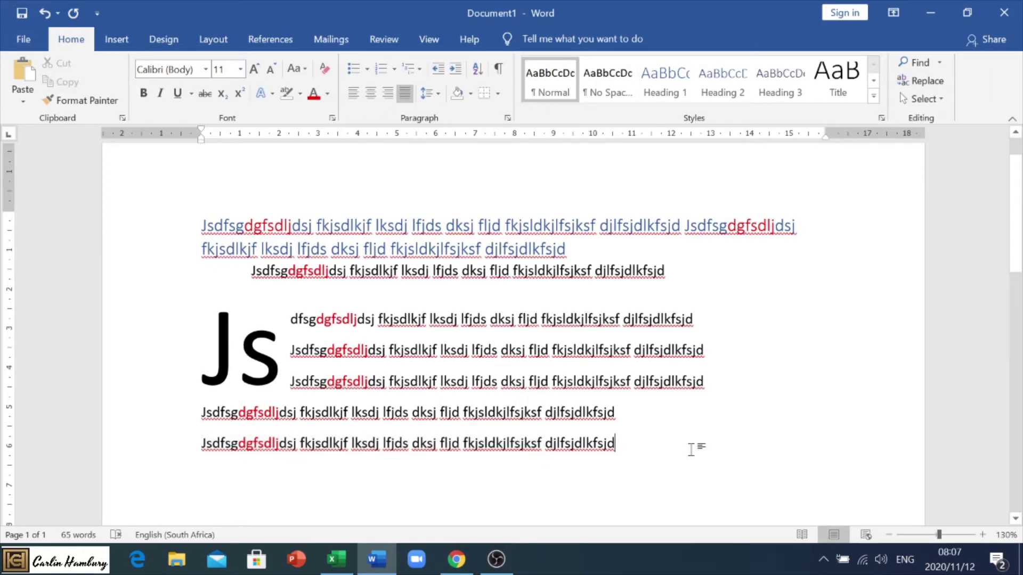
key(Return)
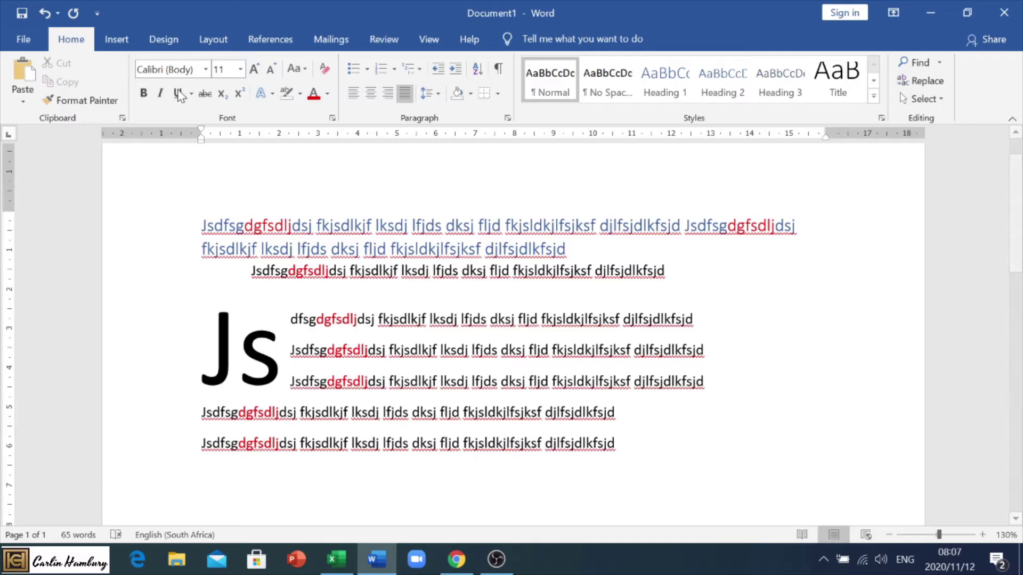
click(126, 46)
click(160, 99)
click(190, 143)
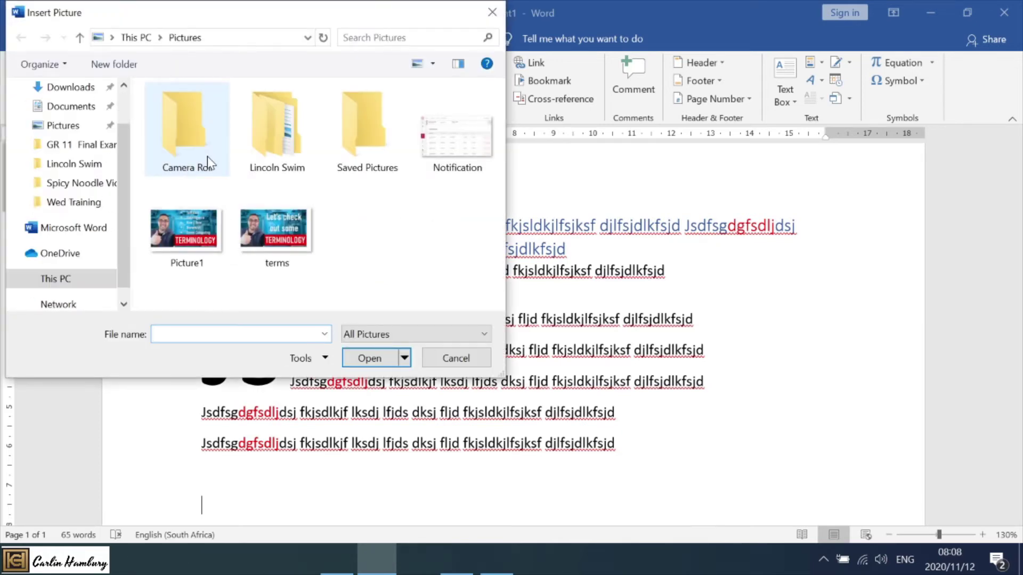
double_click(198, 203)
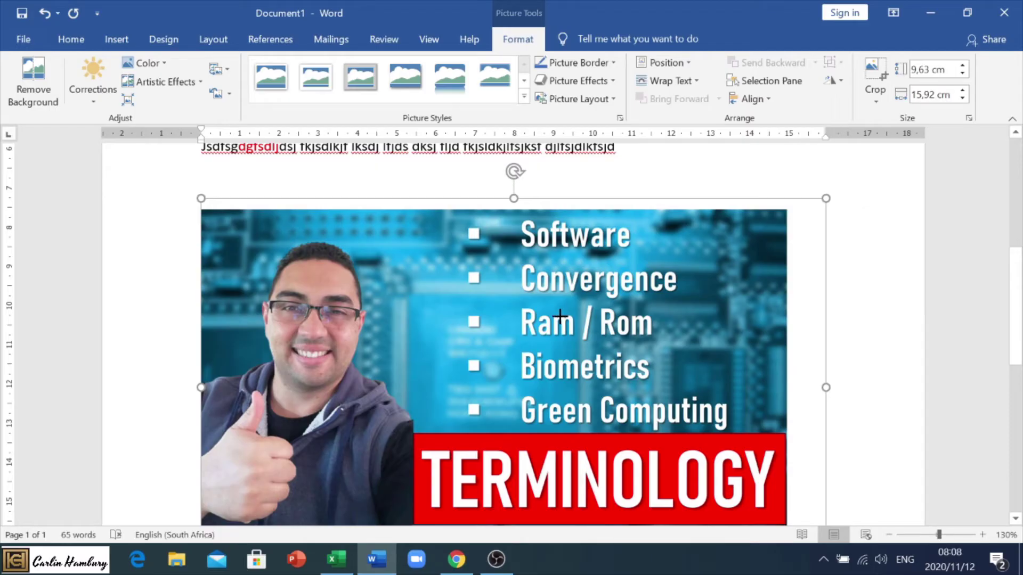
Shrink the picture to 5 cm wide, proportions kept, giving 3,02 cm high
key(ctrl+z)
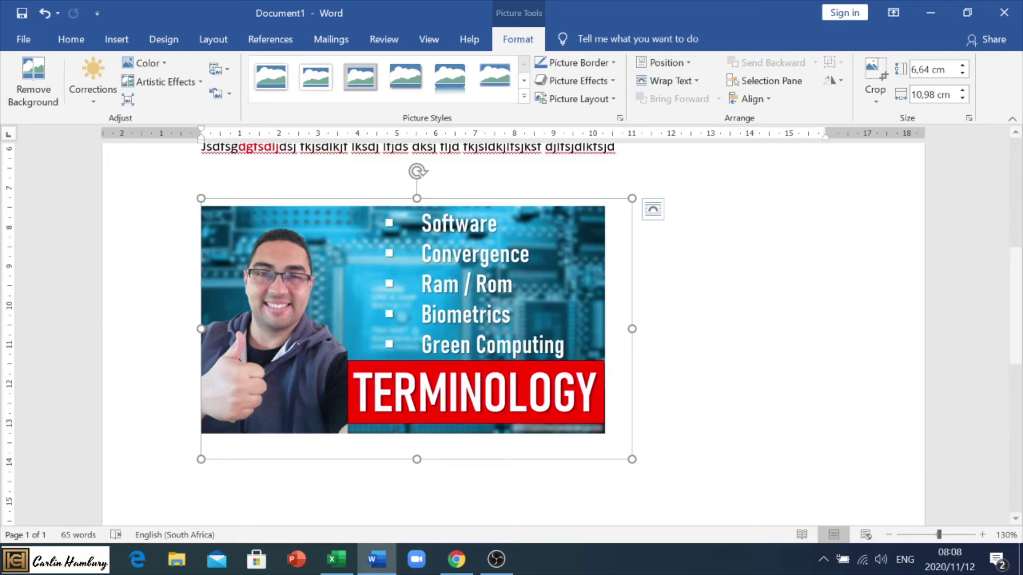
drag(630, 199, 586, 244)
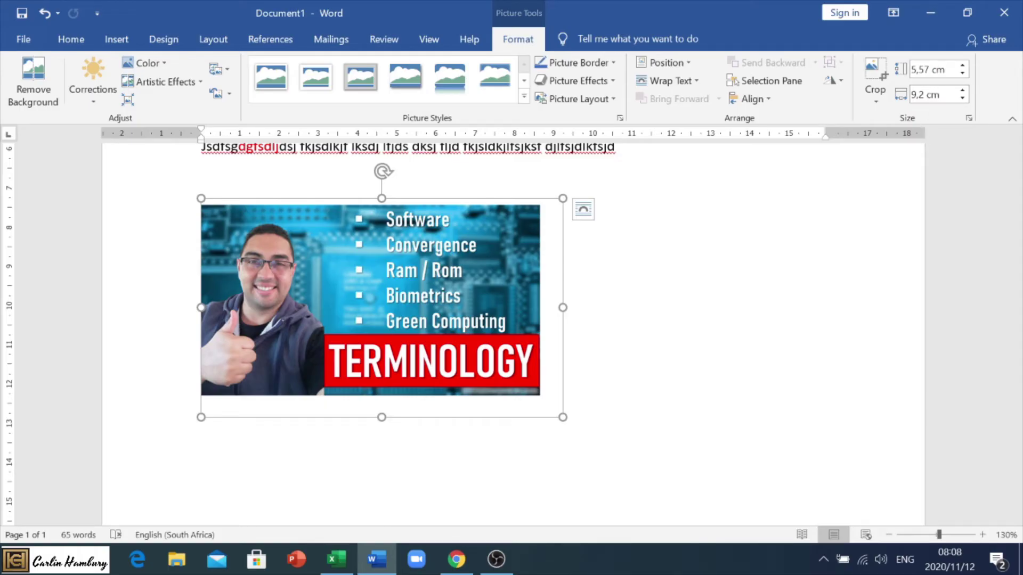
click(930, 70)
text(5)
click(911, 94)
text(5)
key(ctrl+a)
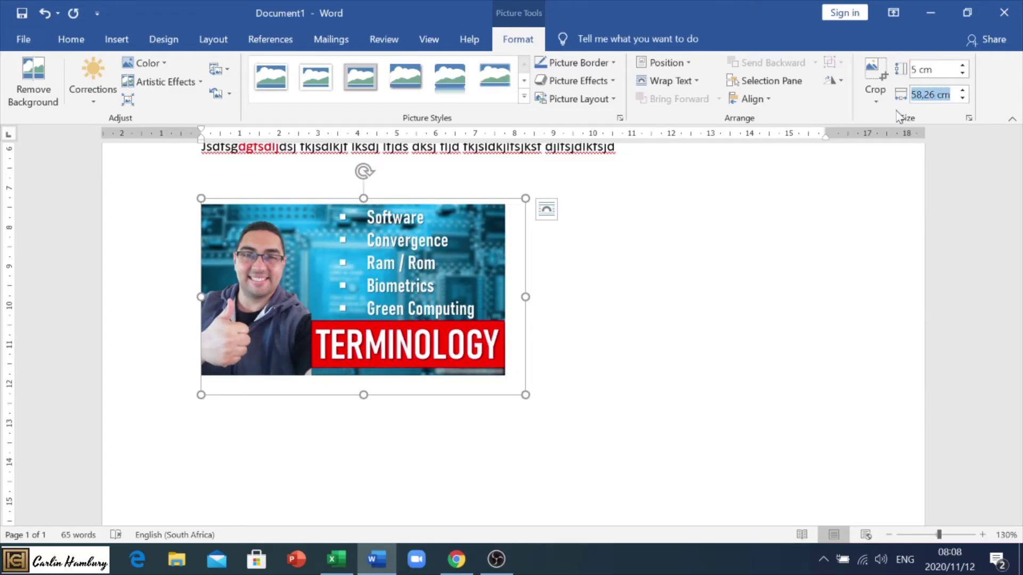
text(5)
click(808, 207)
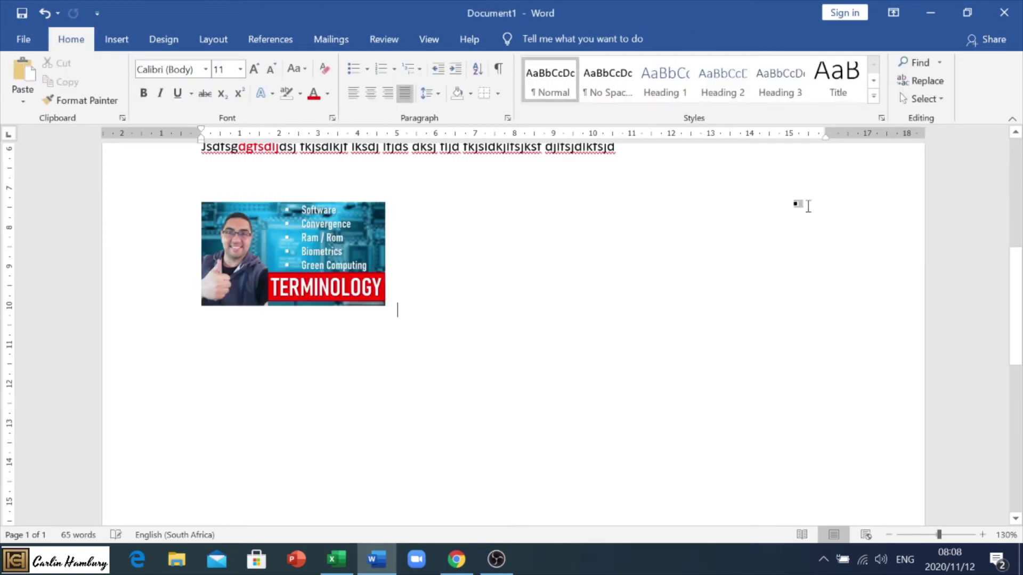
click(286, 240)
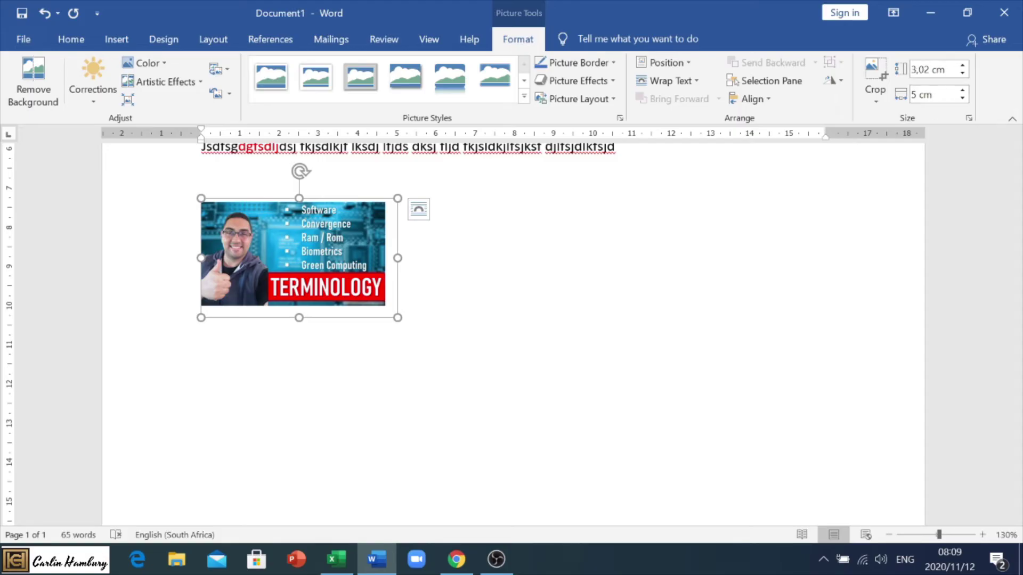
Untick Lock aspect ratio in the picture's Size settings
click(970, 120)
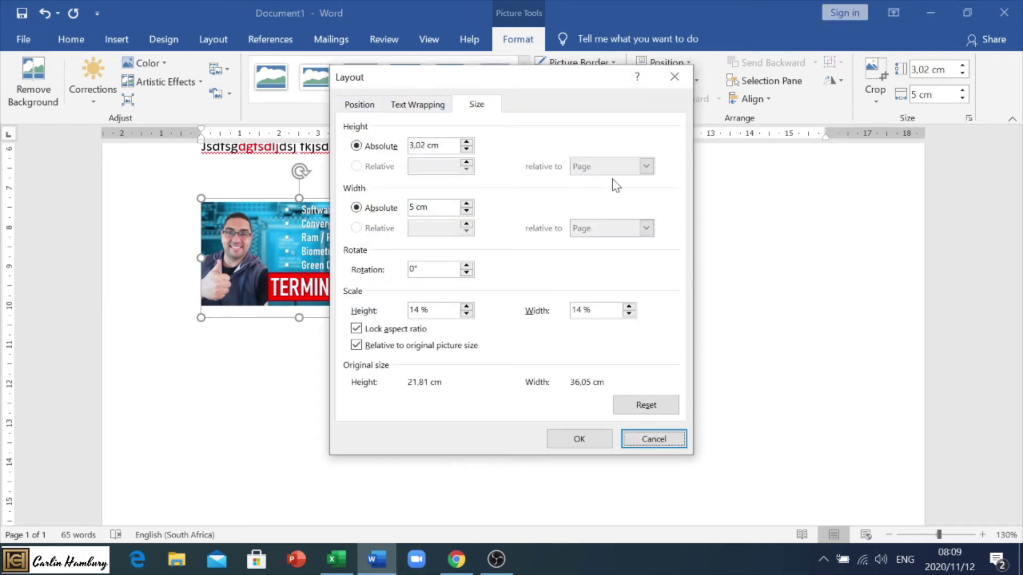
click(675, 76)
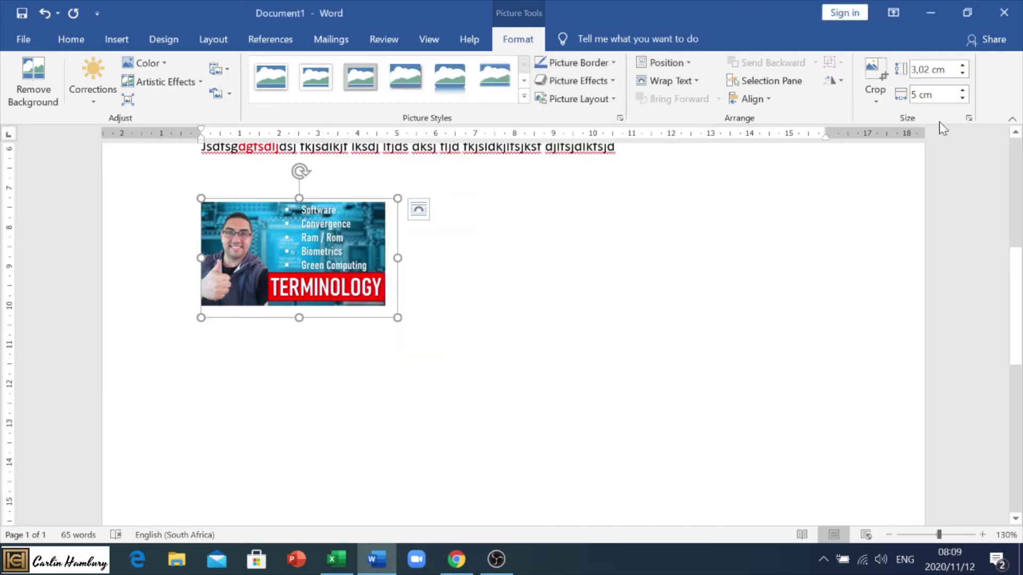
click(970, 120)
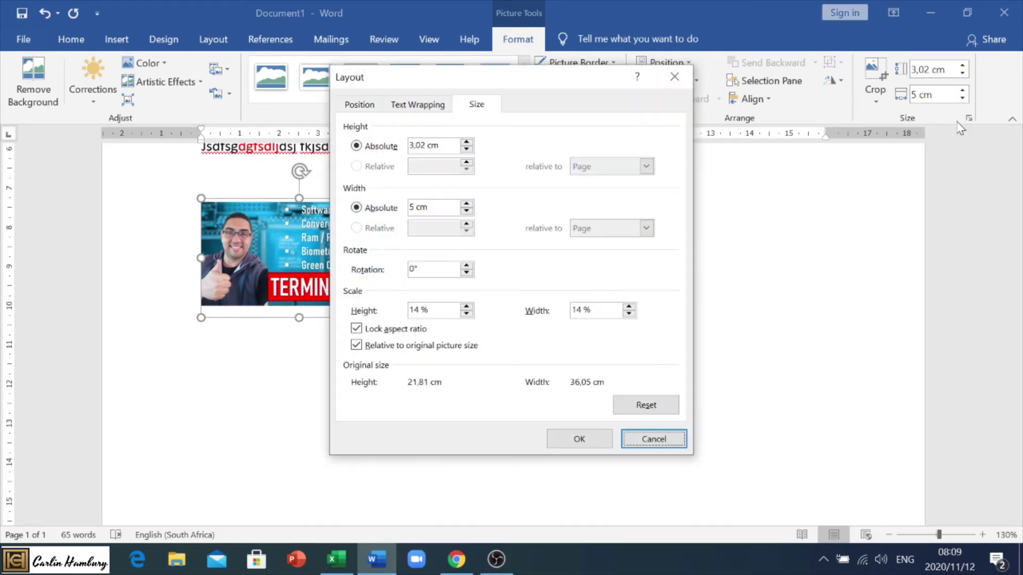
click(355, 329)
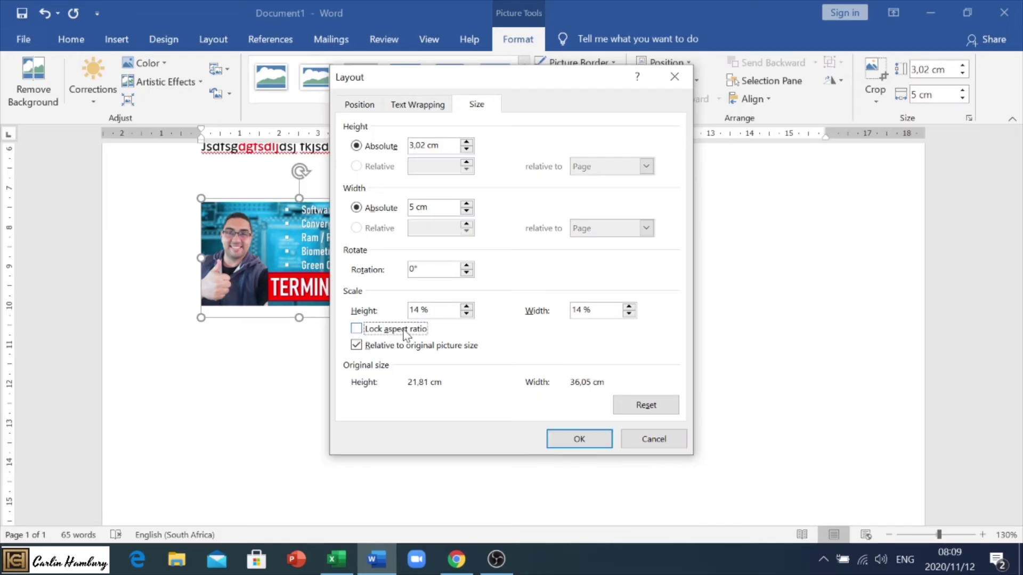
click(579, 439)
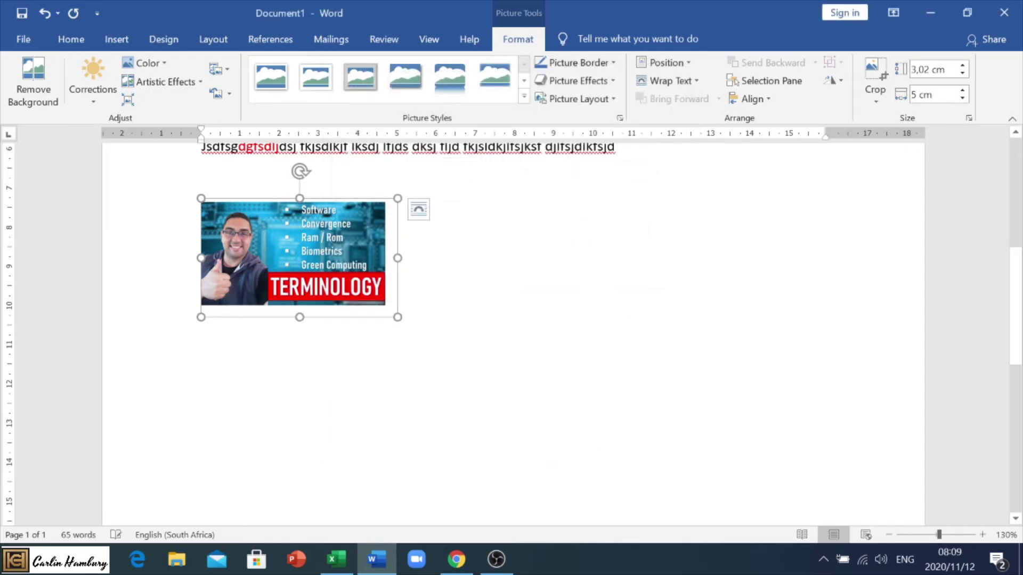
Set the picture's height and width both to 5 cm
click(930, 69)
text(5)
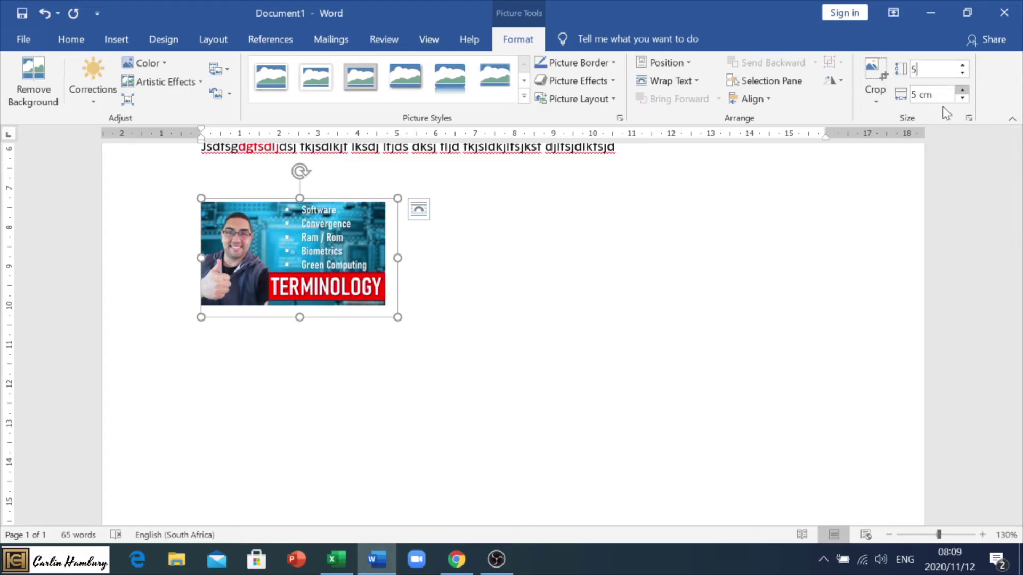
key(Tab)
text(5)
key(Return)
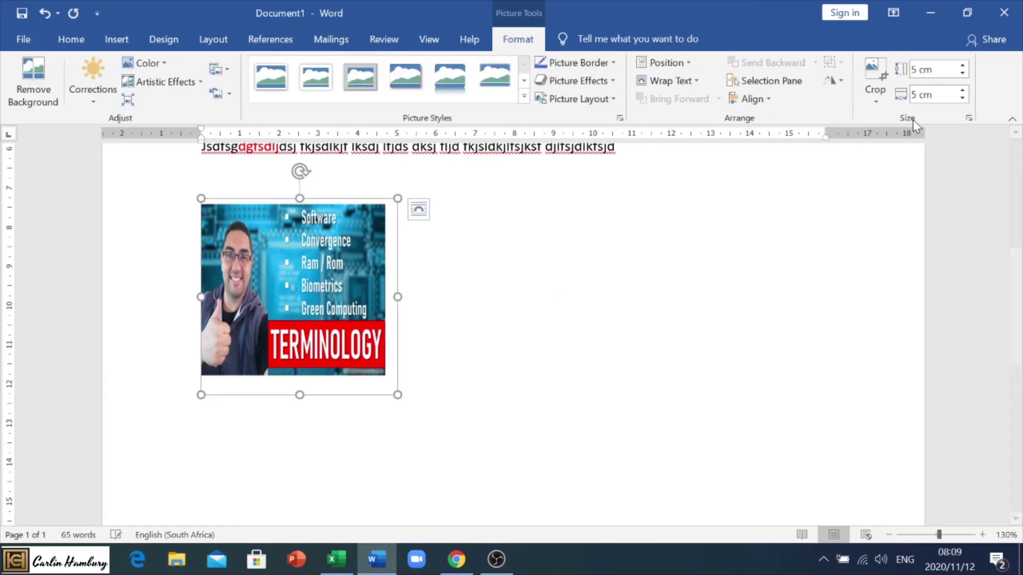
Widen the TERMINOLOGY picture to 7,42 cm and move it up beside the Js drop cap
drag(397, 299, 489, 304)
mouse_move(487, 306)
mouse_down()
mouse_move(479, 299)
mouse_move(491, 298)
mouse_up()
scroll(650, 328, up, 2)
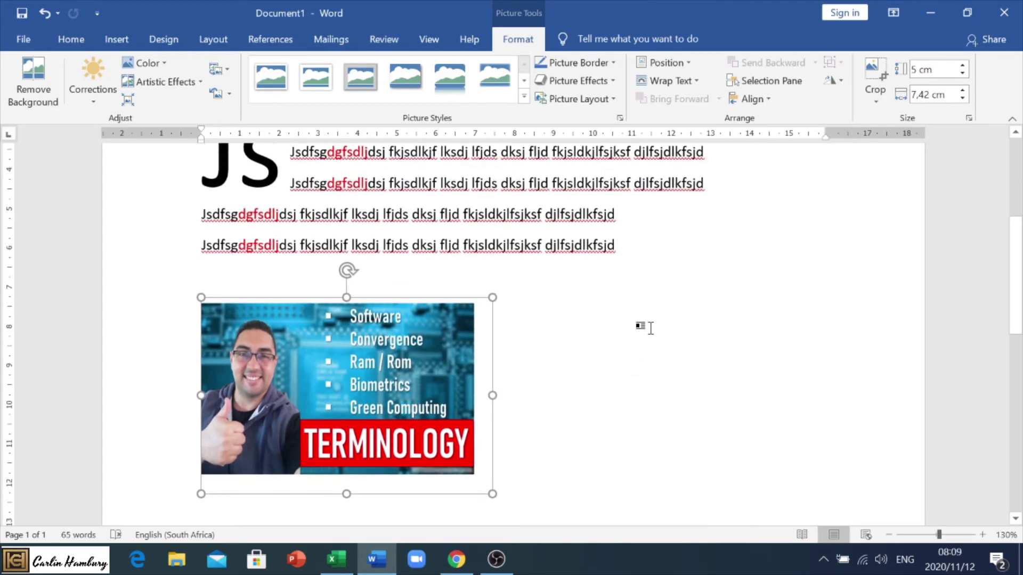
drag(337, 366, 425, 263)
scroll(512, 330, up, 3)
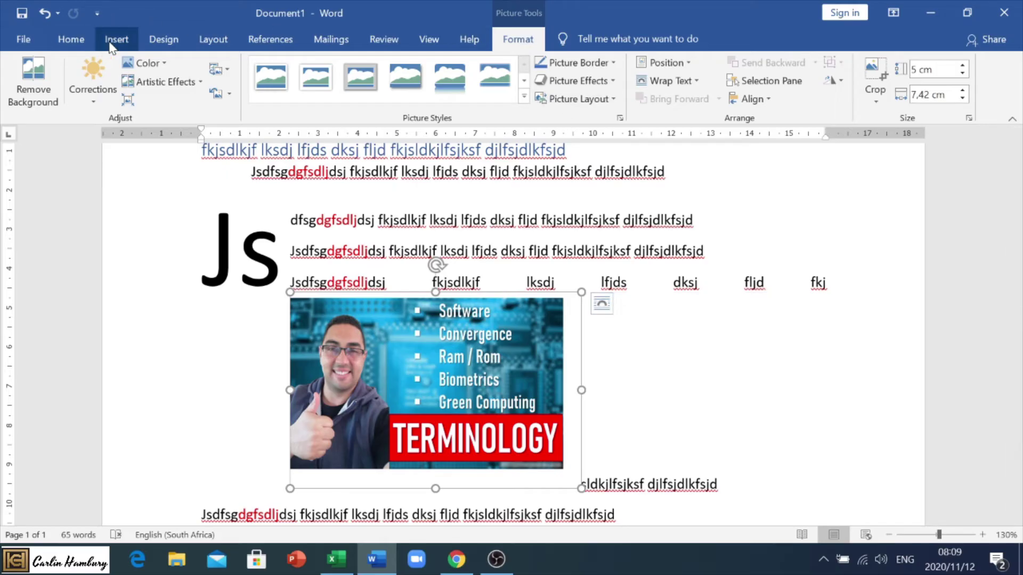
Try Square, Tight and Through wrapping, then set the picture Behind Text
click(602, 306)
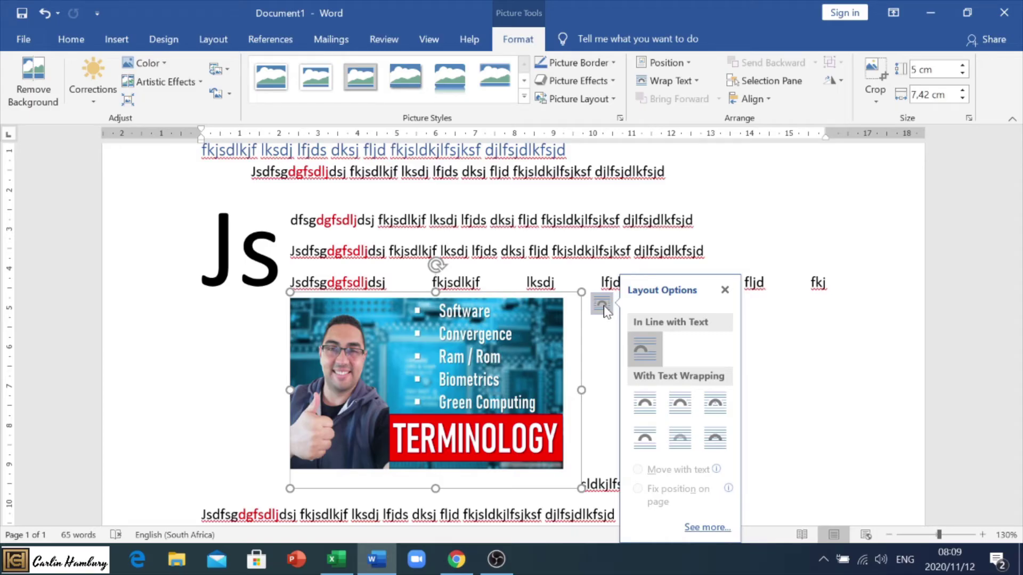
click(645, 413)
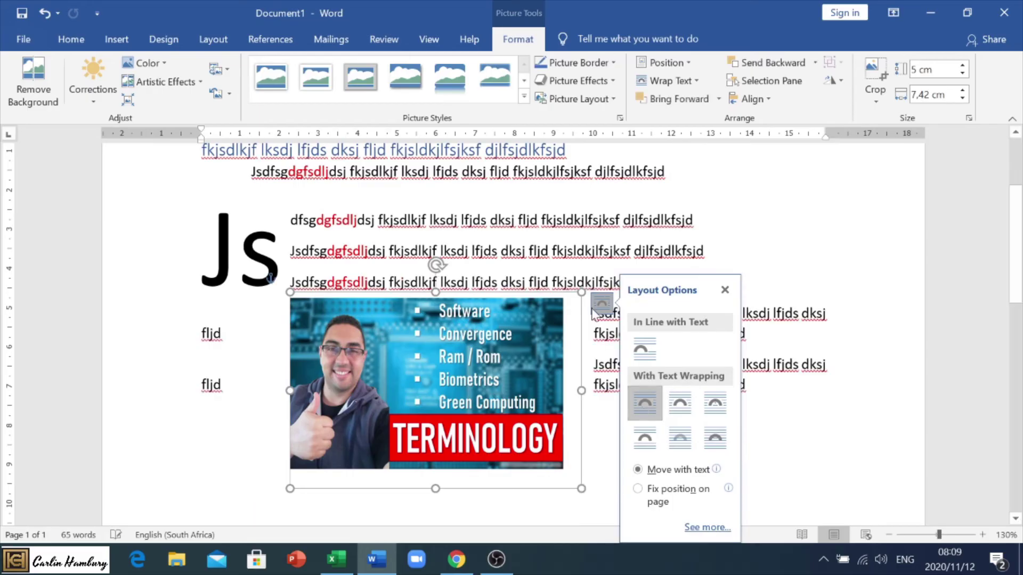
click(682, 404)
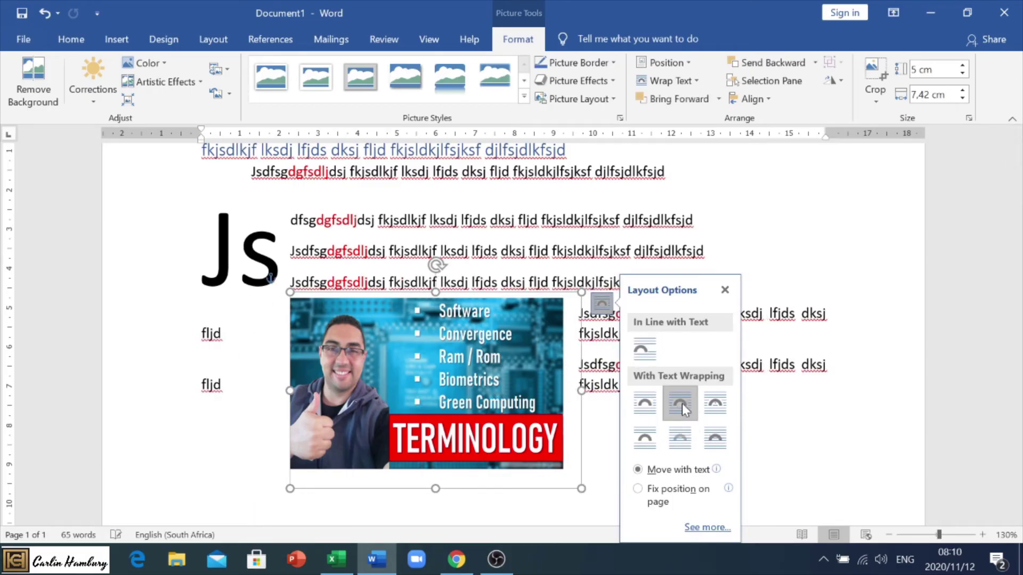
click(713, 400)
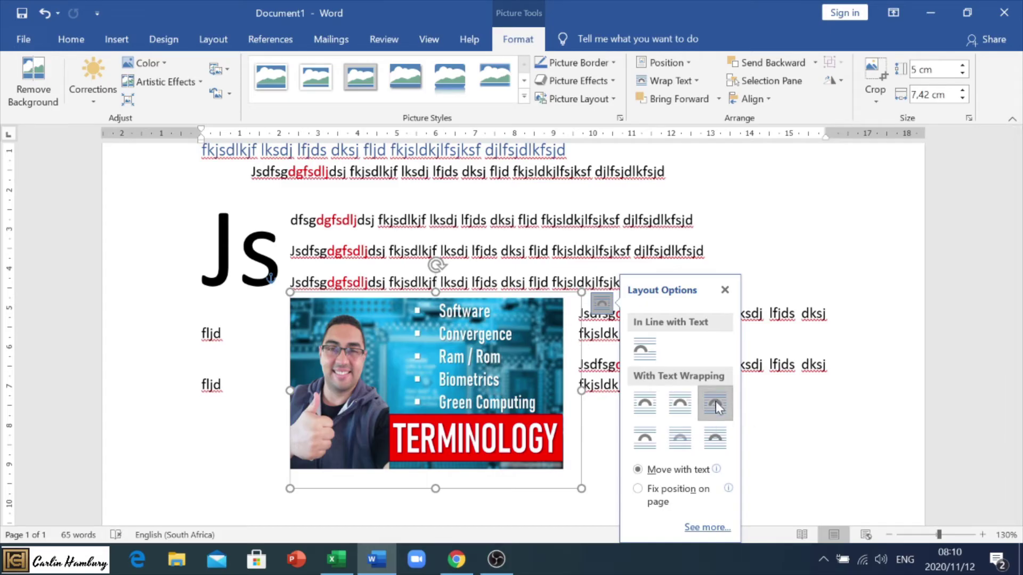
click(686, 437)
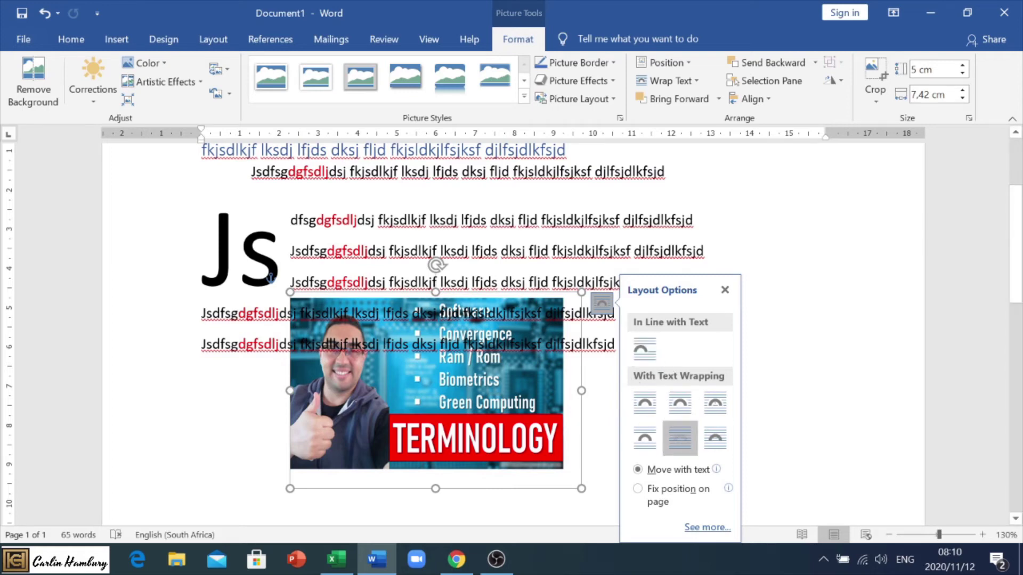
click(799, 243)
click(515, 434)
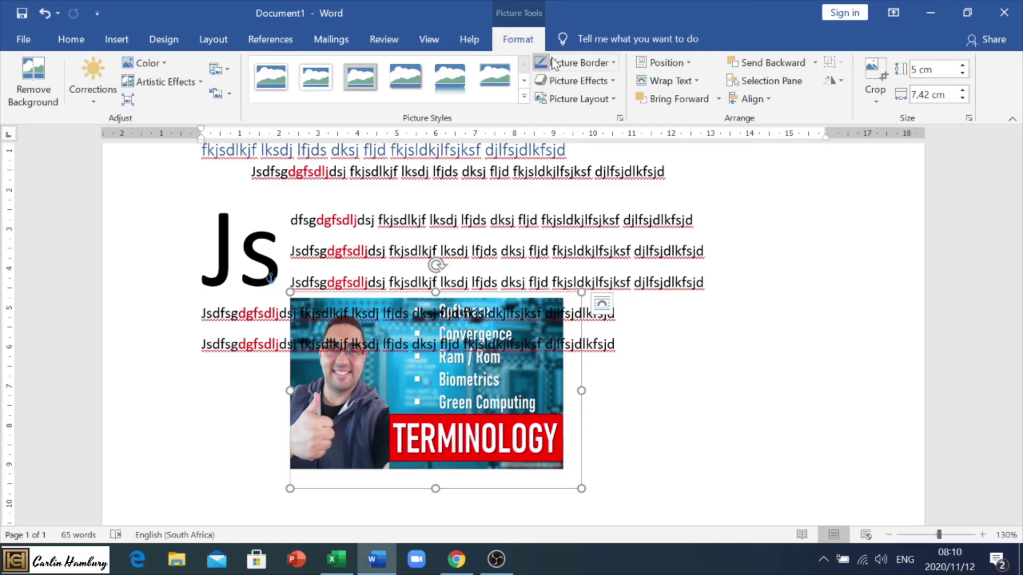
Position the TERMINOLOGY picture at the top left of the page
click(692, 65)
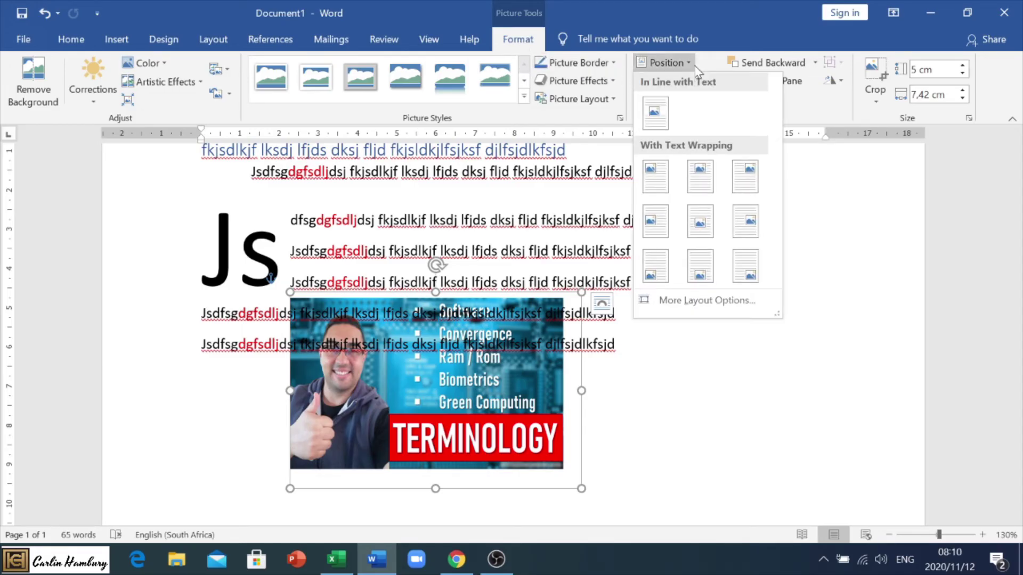
click(658, 172)
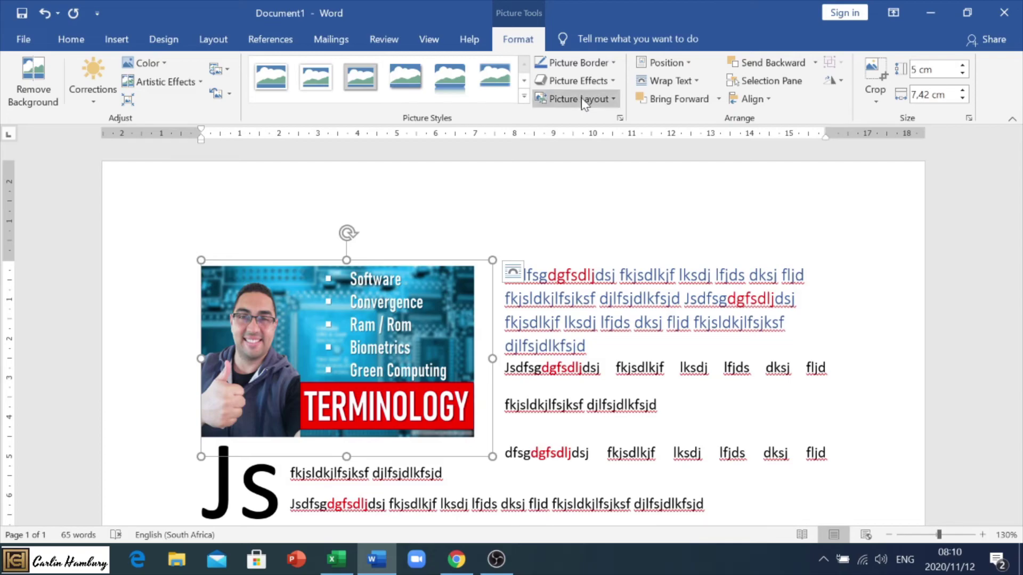
click(523, 80)
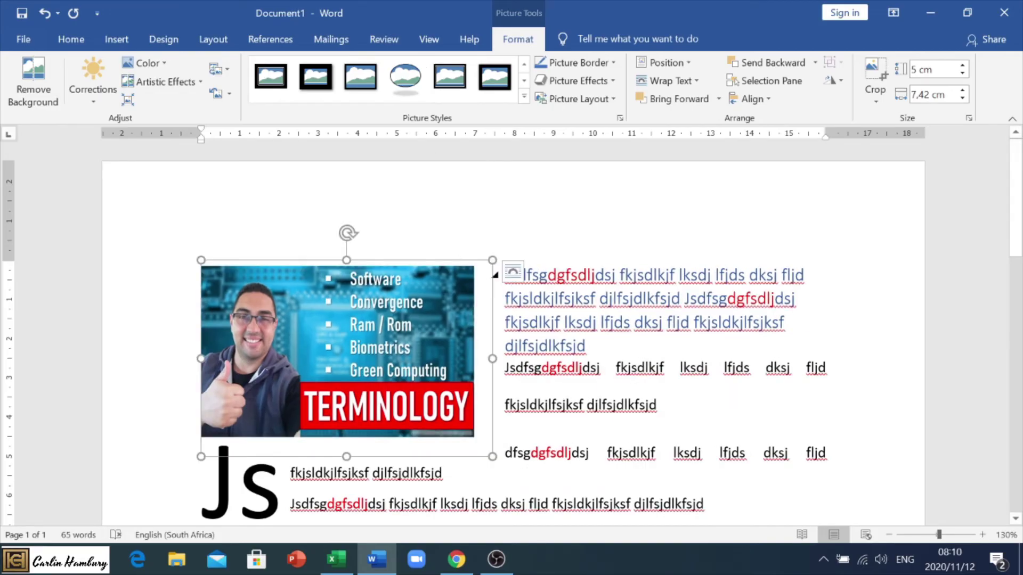
Add blank lines after the last paragraph of sample text
click(693, 405)
scroll(533, 341, down, 5)
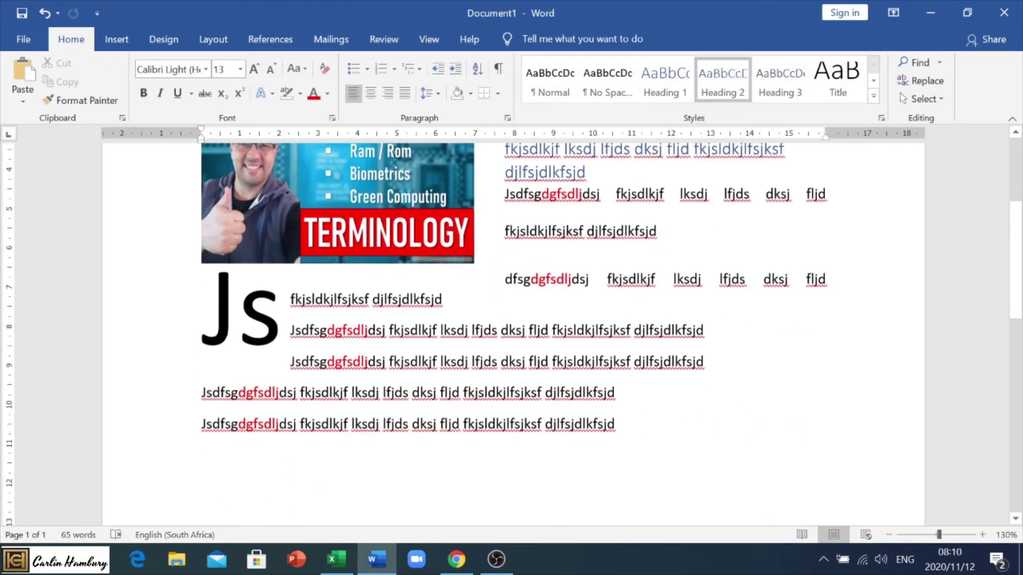
click(668, 341)
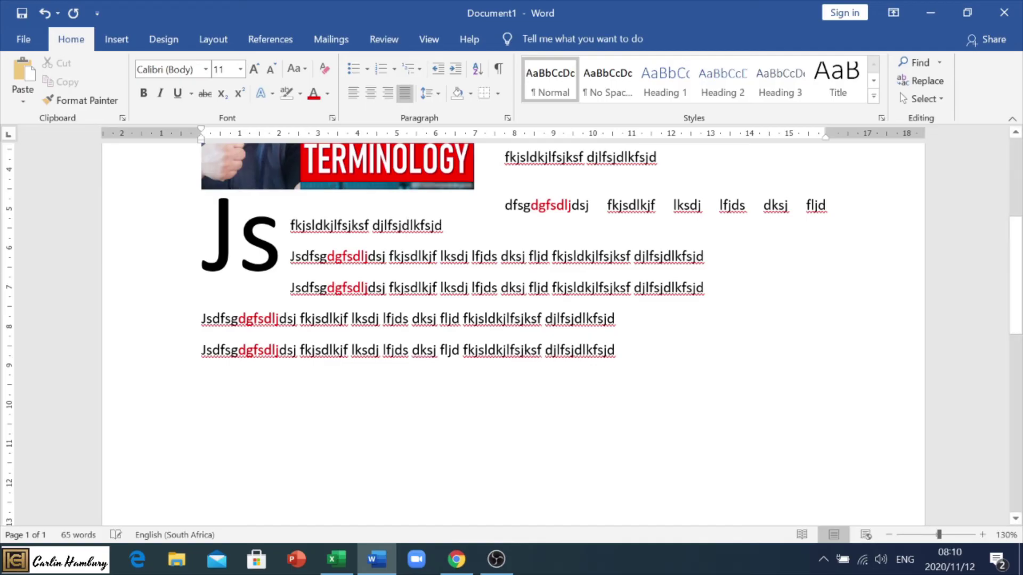
key(Return)
key(Return)
click(118, 40)
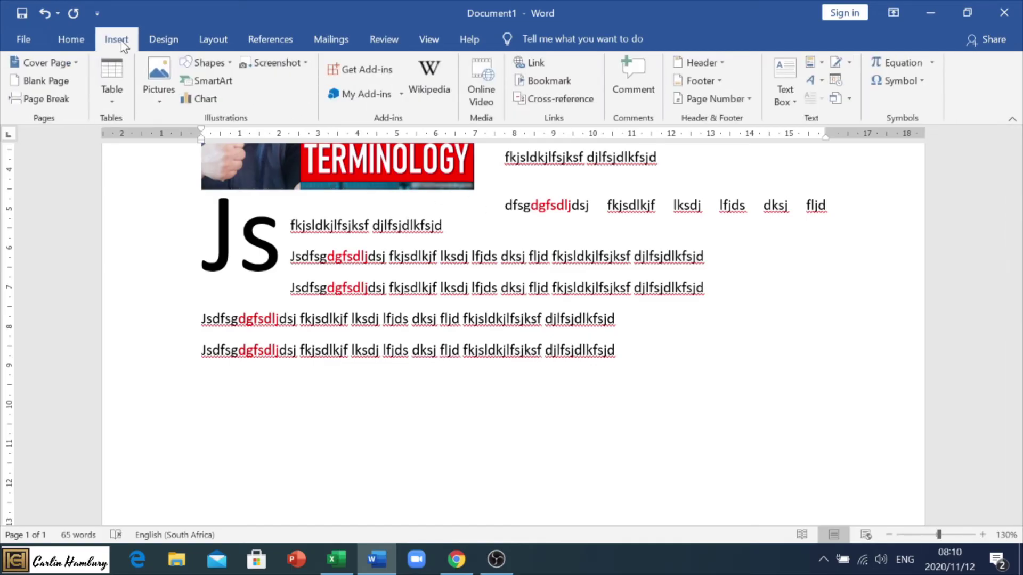
Draw a 4,12 cm by 5,27 cm blue hexagon below the sample paragraphs
click(231, 62)
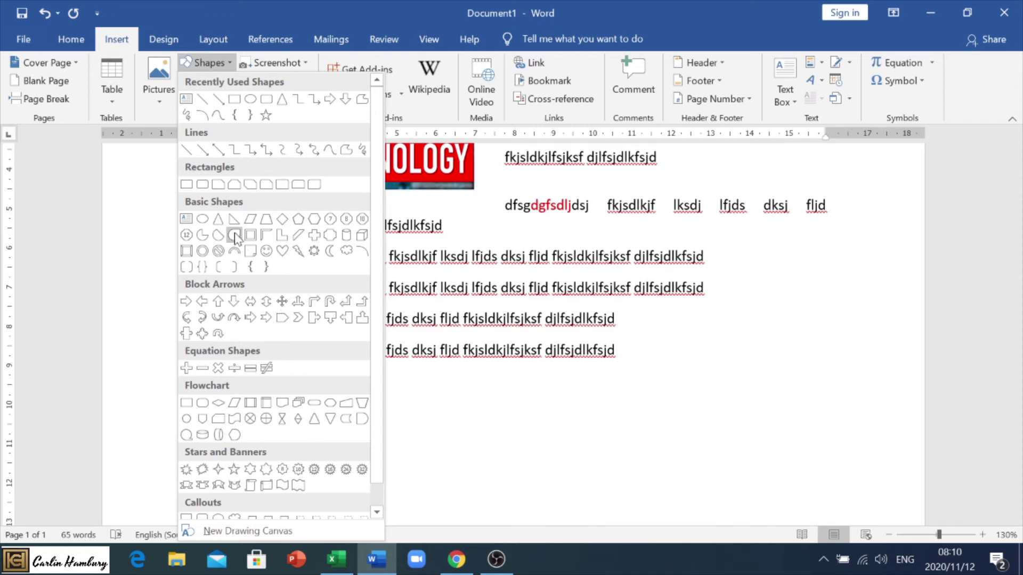
click(311, 220)
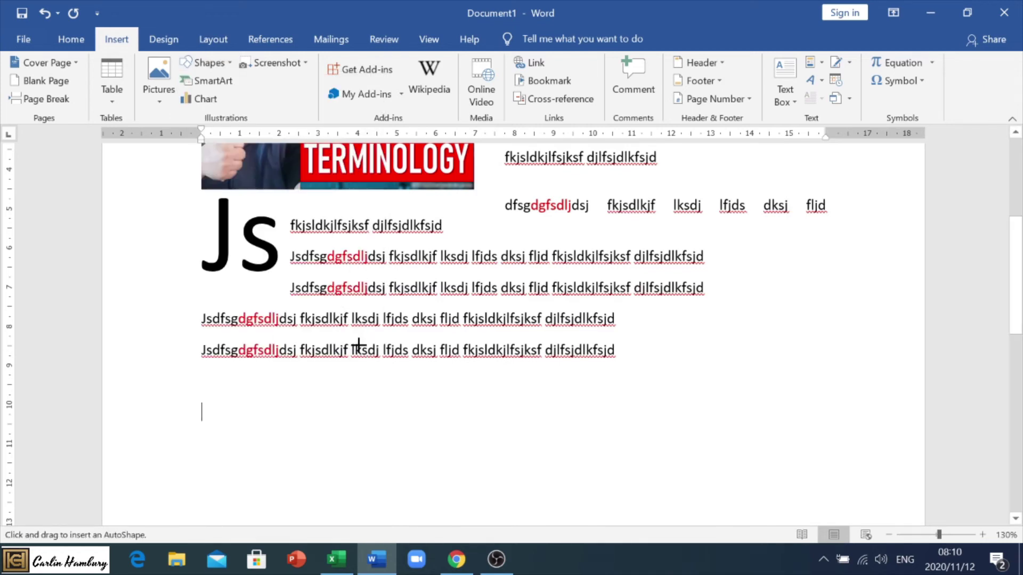
drag(265, 397, 471, 548)
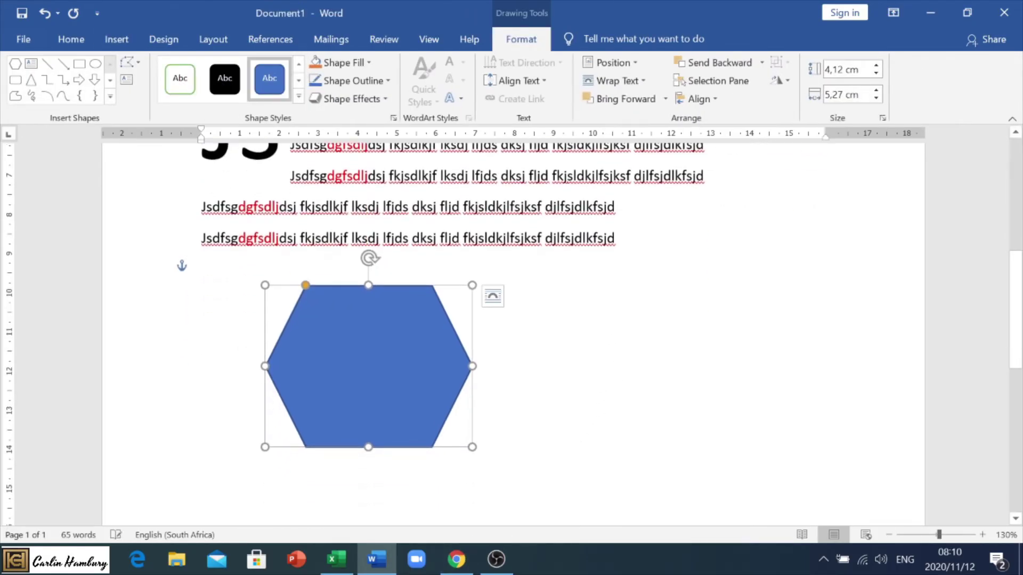
In Format Shape, switch the hexagon's fill to Picture or texture fill and choose Insert
right_click(384, 373)
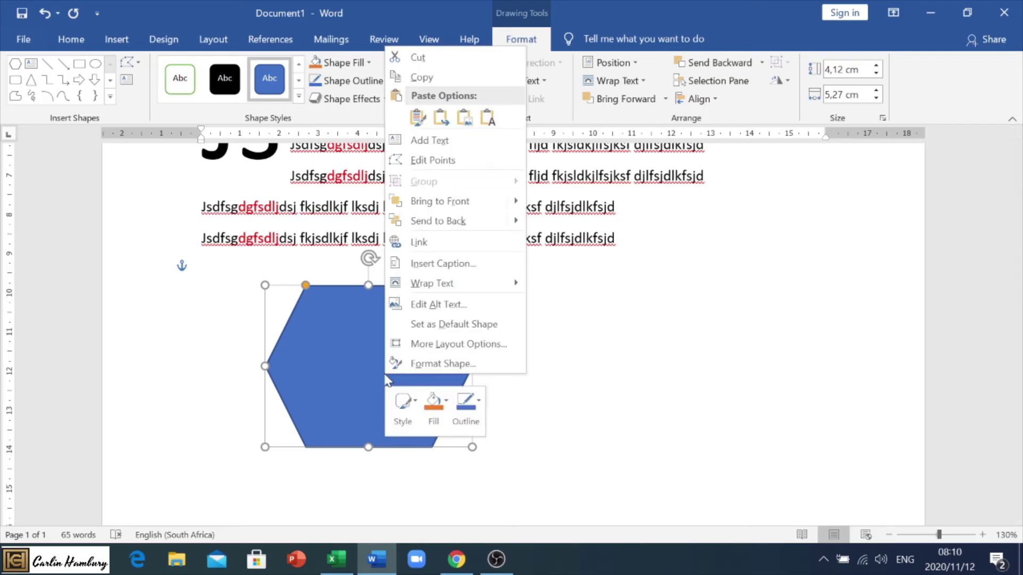
click(413, 367)
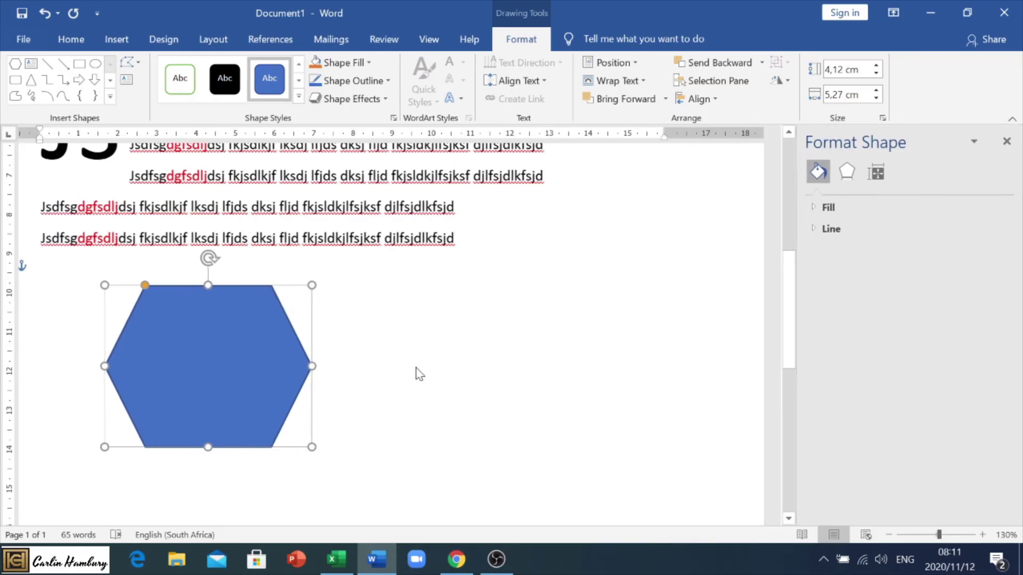
click(814, 207)
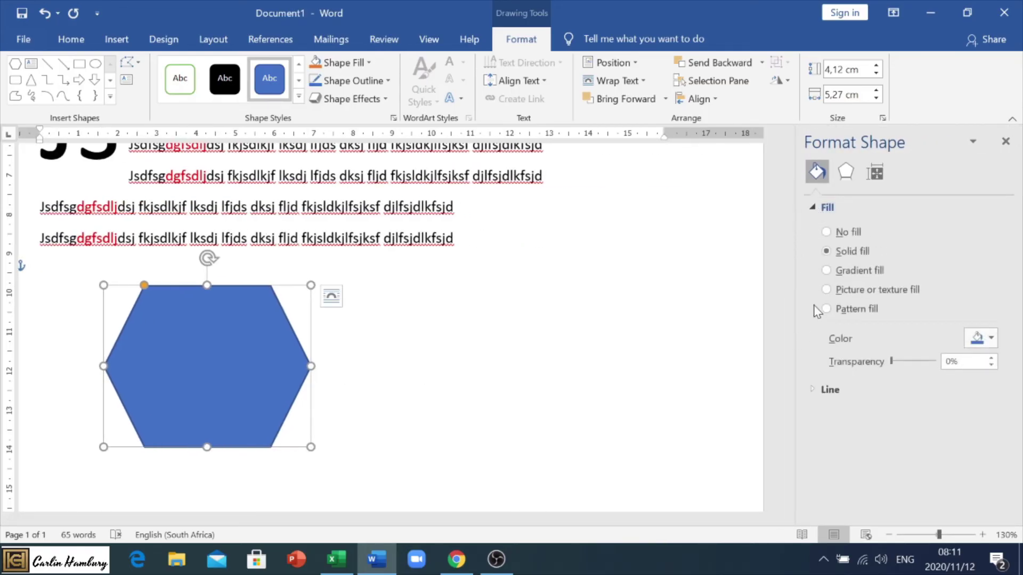
click(827, 290)
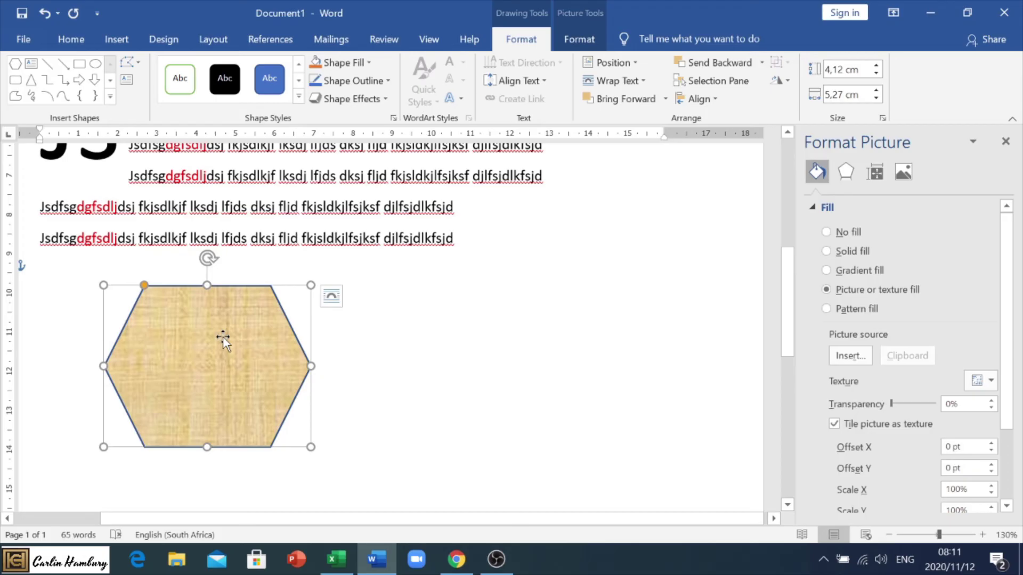
click(864, 355)
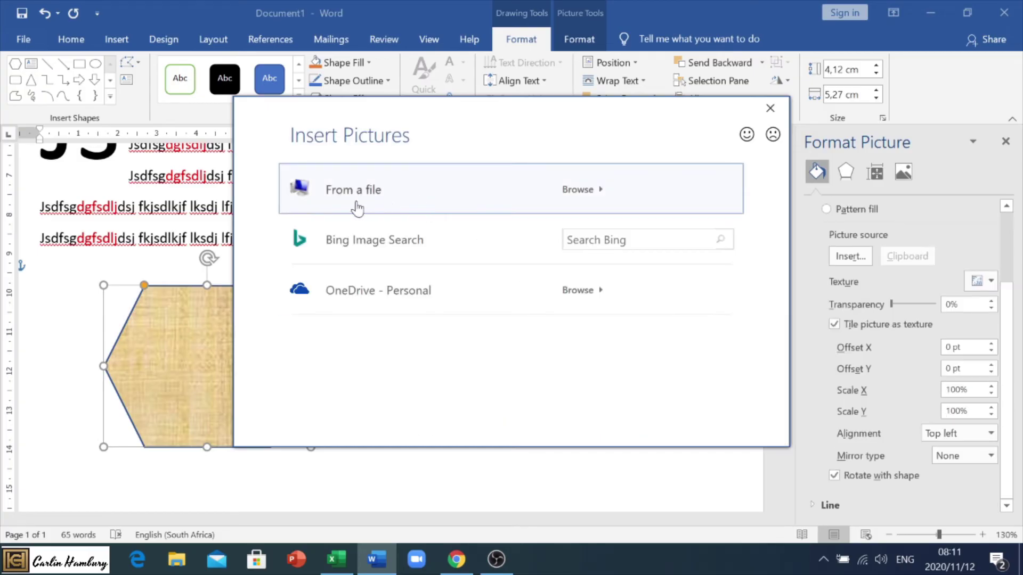
Fill the hexagon with the TERMINOLOGY picture from a file, then close the Format Picture pane
click(366, 206)
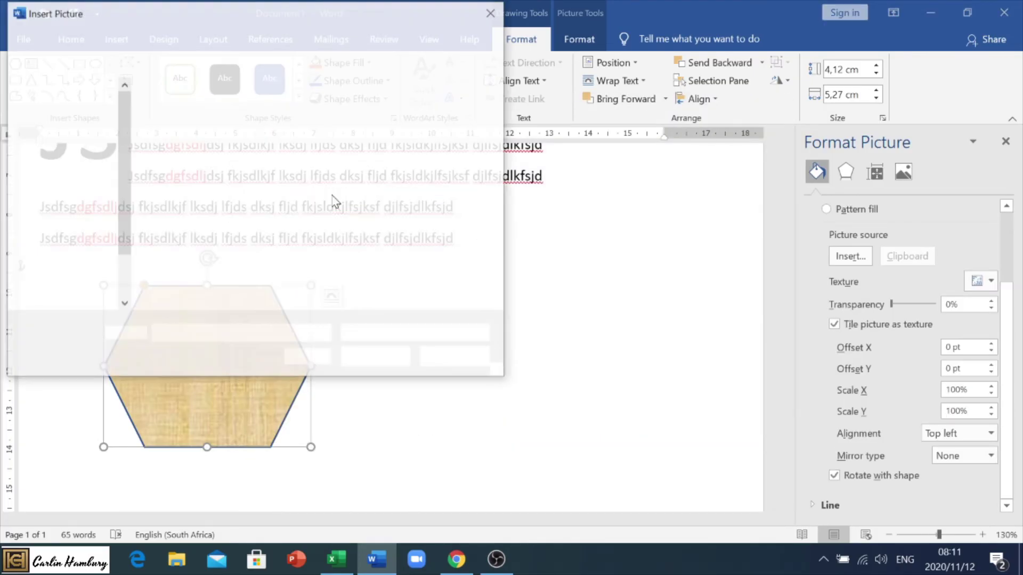
double_click(162, 231)
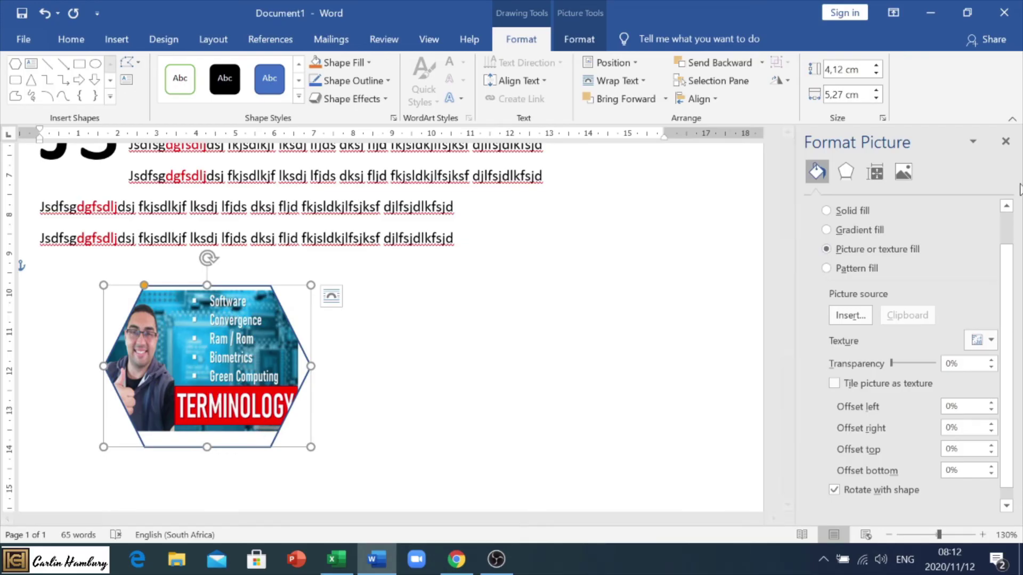
click(1006, 141)
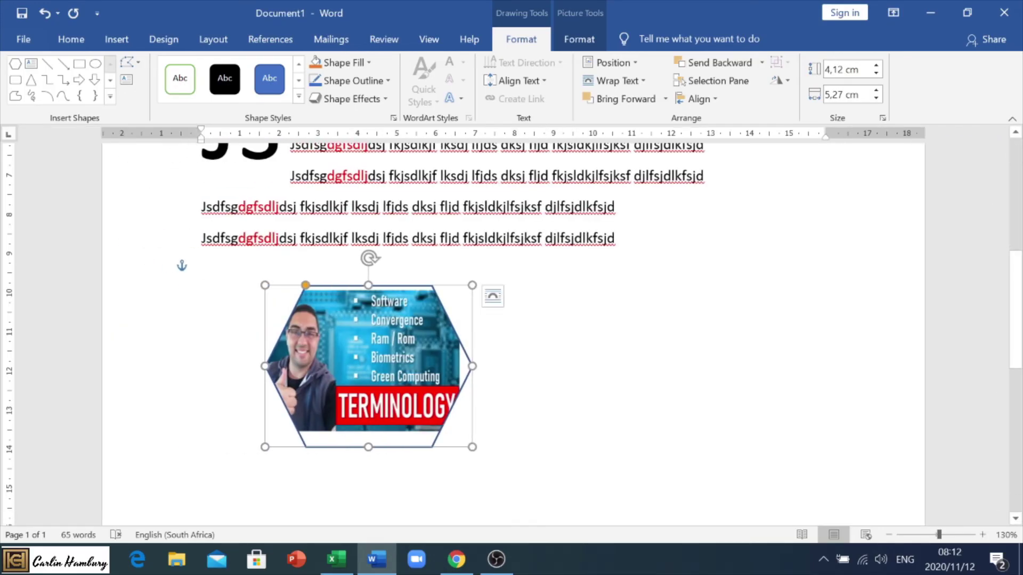
Type 'S,djfhgdksgfshdgf dsd kfsa df asd' into the page header
click(490, 294)
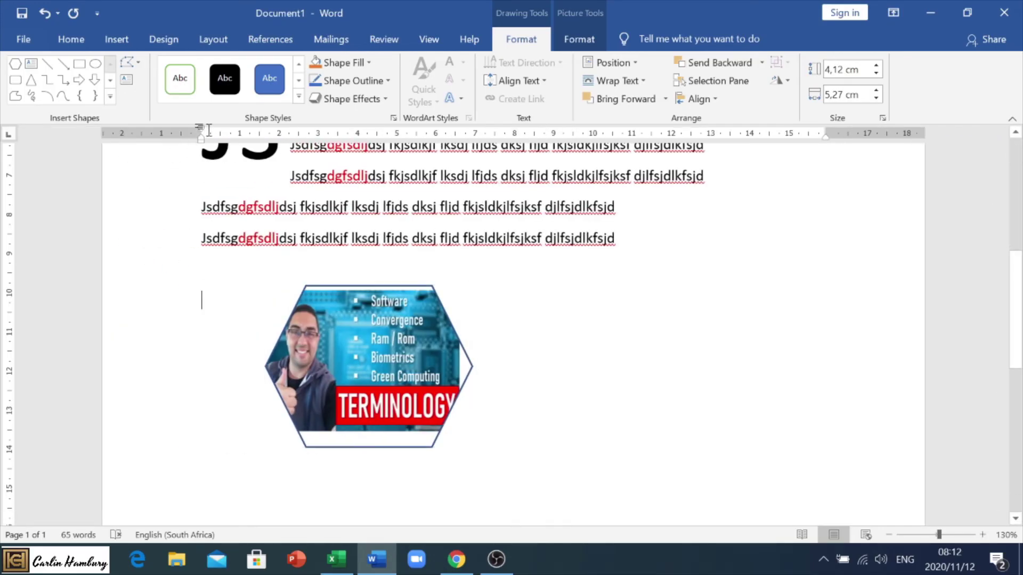
click(116, 40)
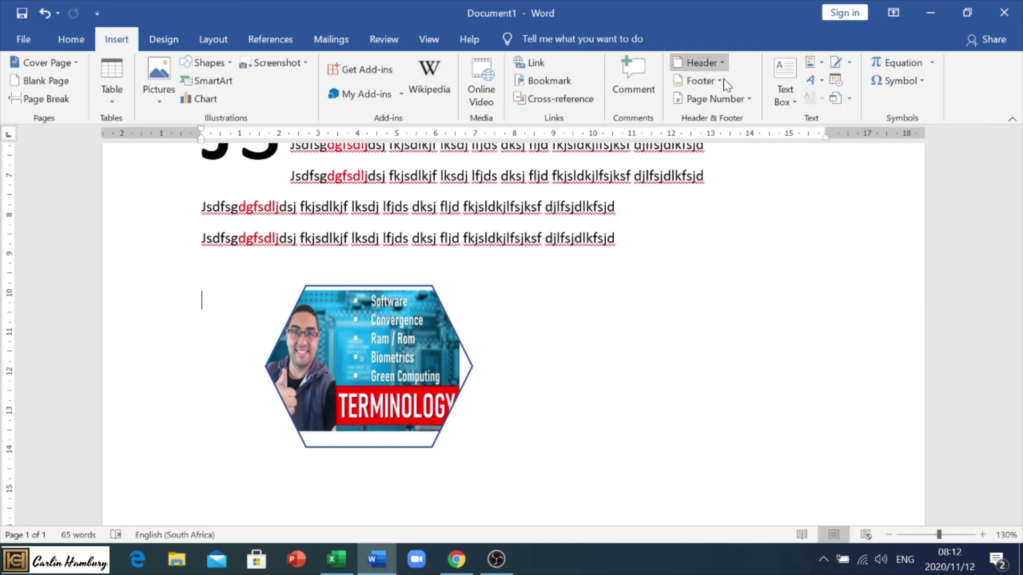
scroll(624, 148, up, 6)
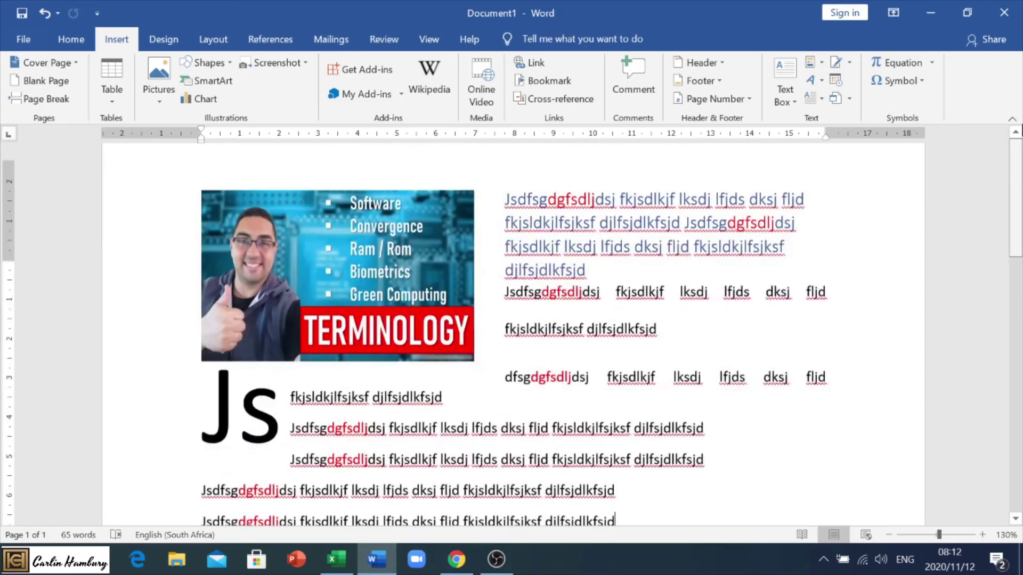
double_click(329, 242)
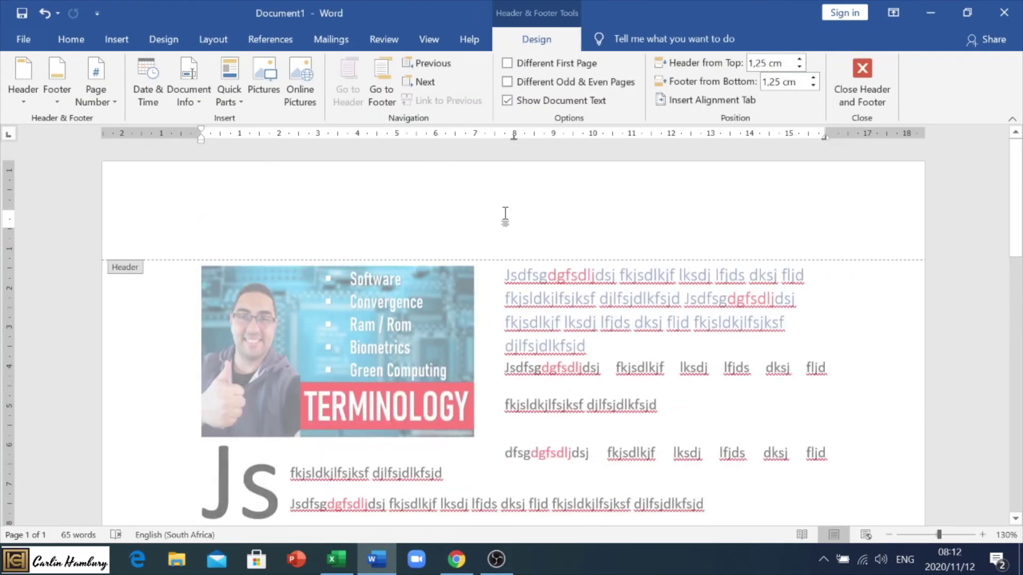
click(842, 104)
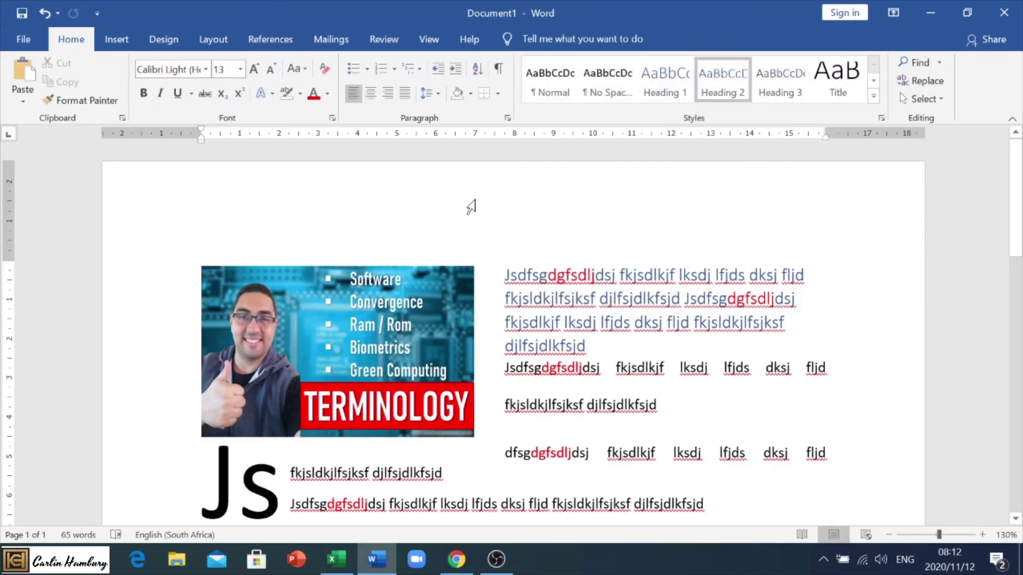
double_click(187, 205)
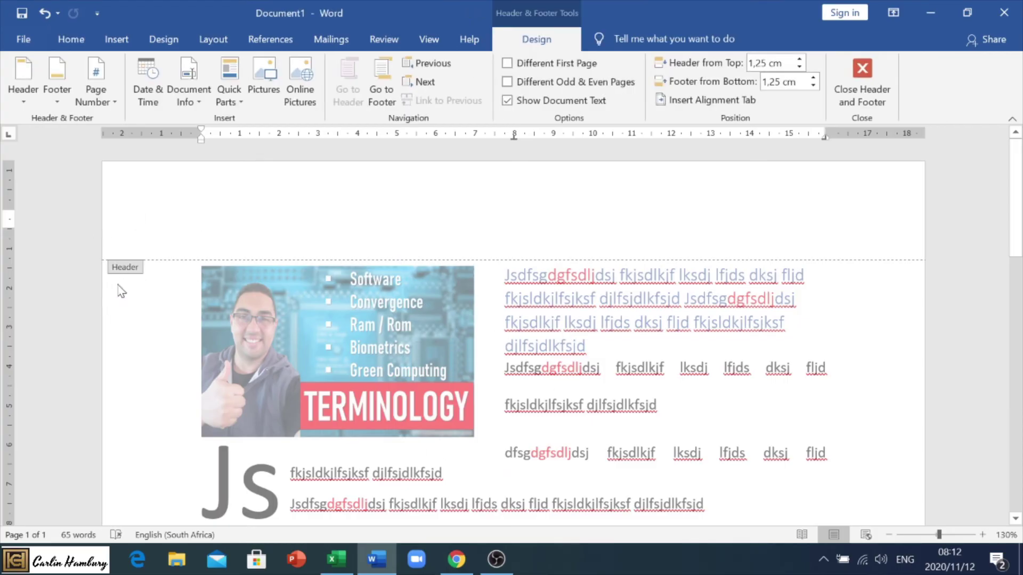
text(S,djfhgdksgfshdgf dsd kfsa df asd)
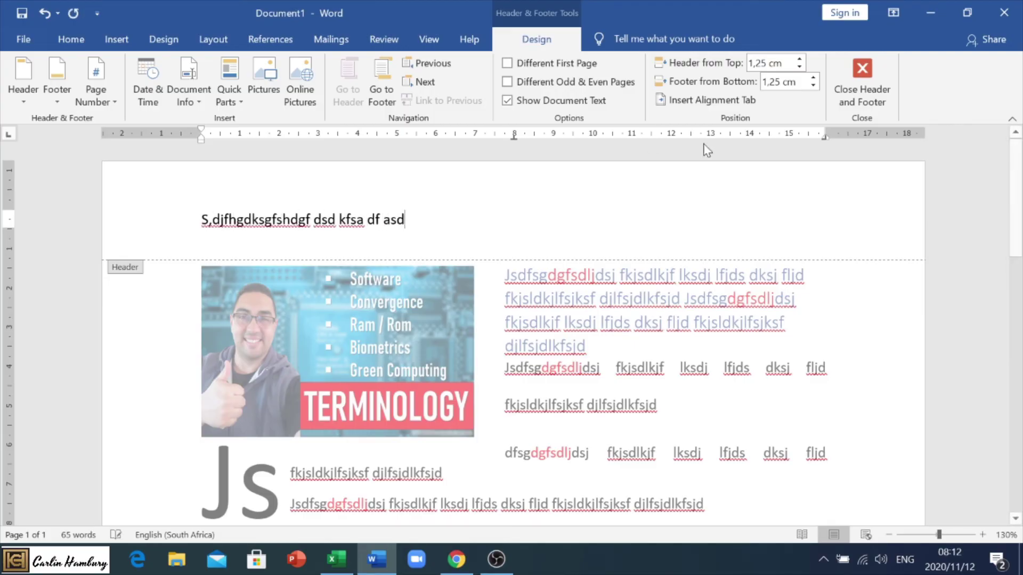
click(893, 97)
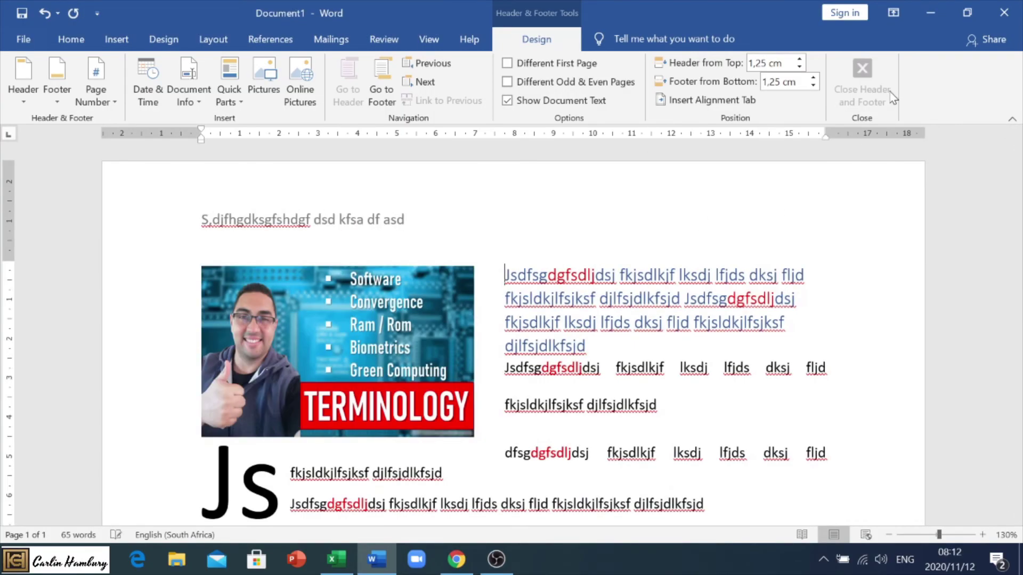
Type 'dfsdfsdfs' into the footer and close header and footer editing
scroll(512, 330, down, 15)
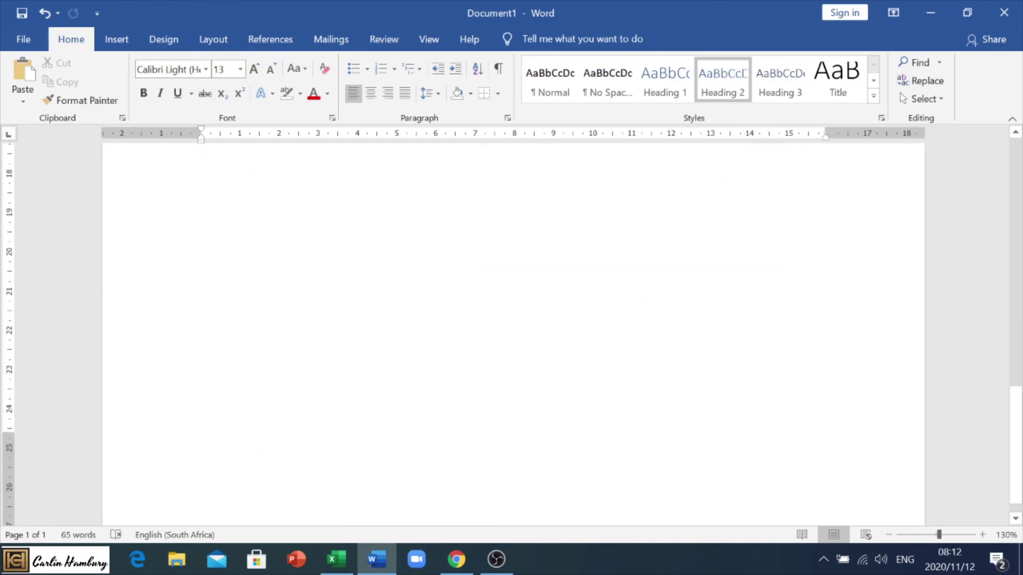
double_click(201, 475)
text(dfsdfsdfs)
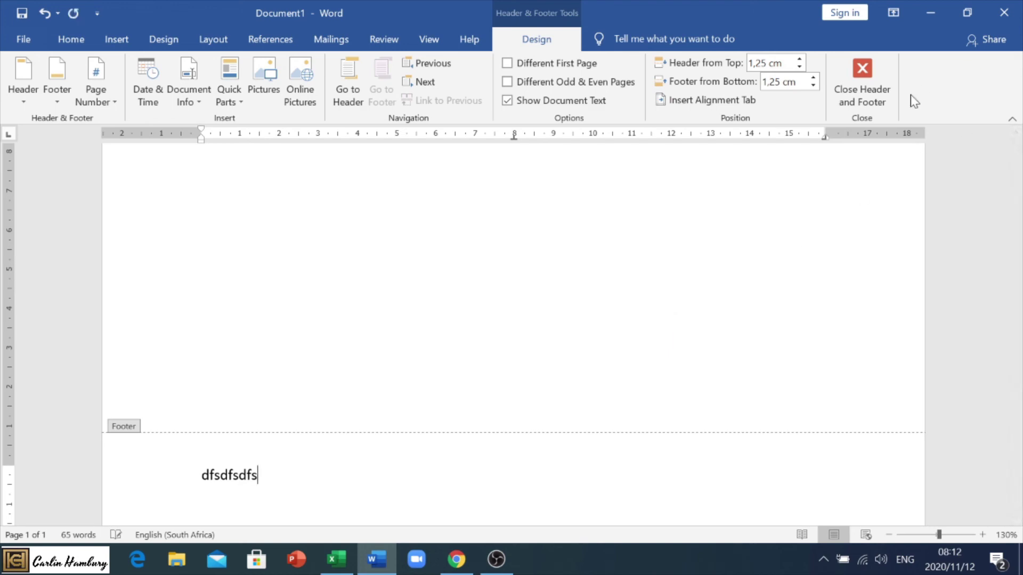
click(879, 95)
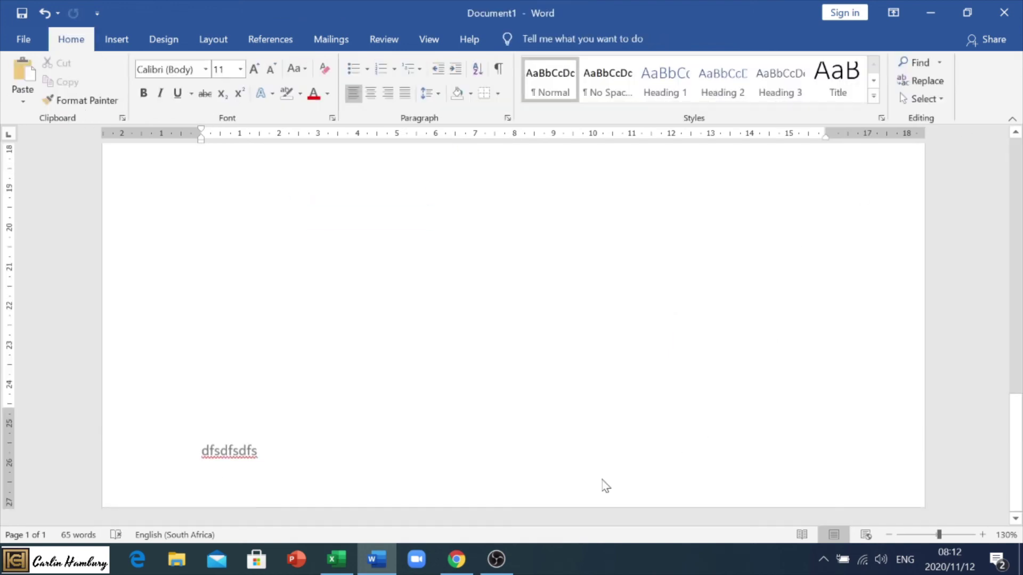
scroll(602, 479, up, 15)
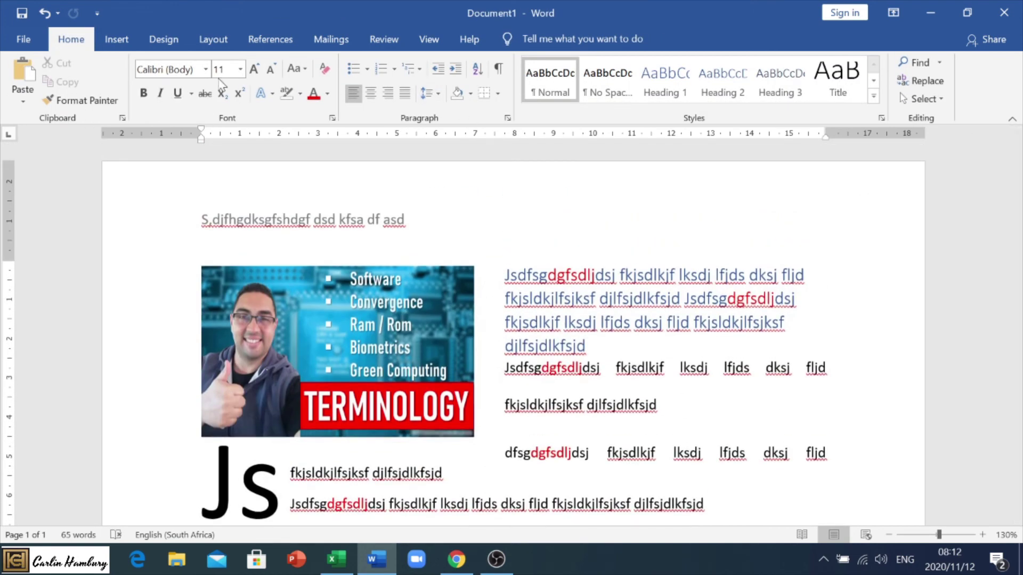
Insert a Blank (Three Columns) header reading sdsf, dsfd and sdfsd
click(117, 39)
click(725, 62)
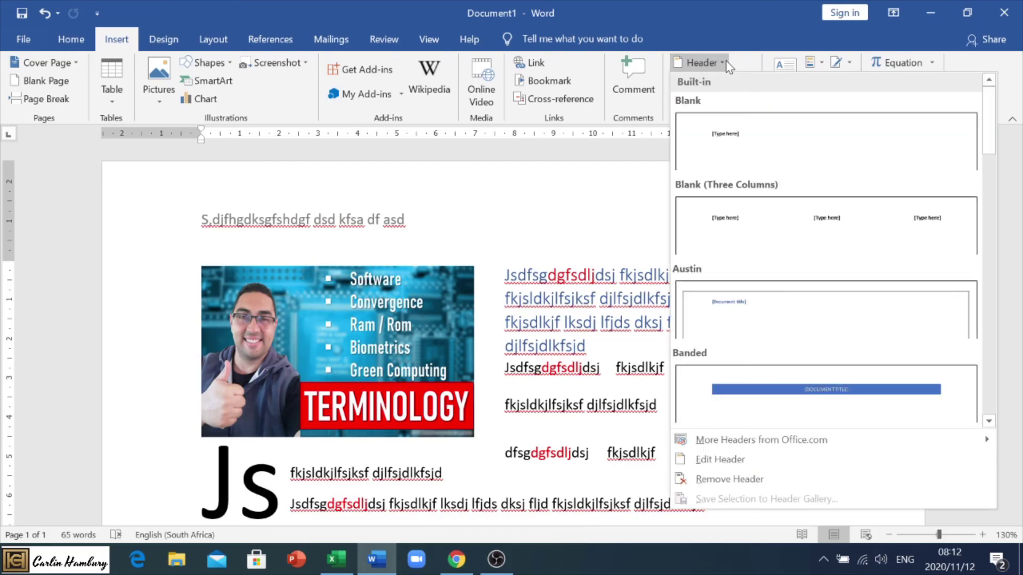
click(731, 213)
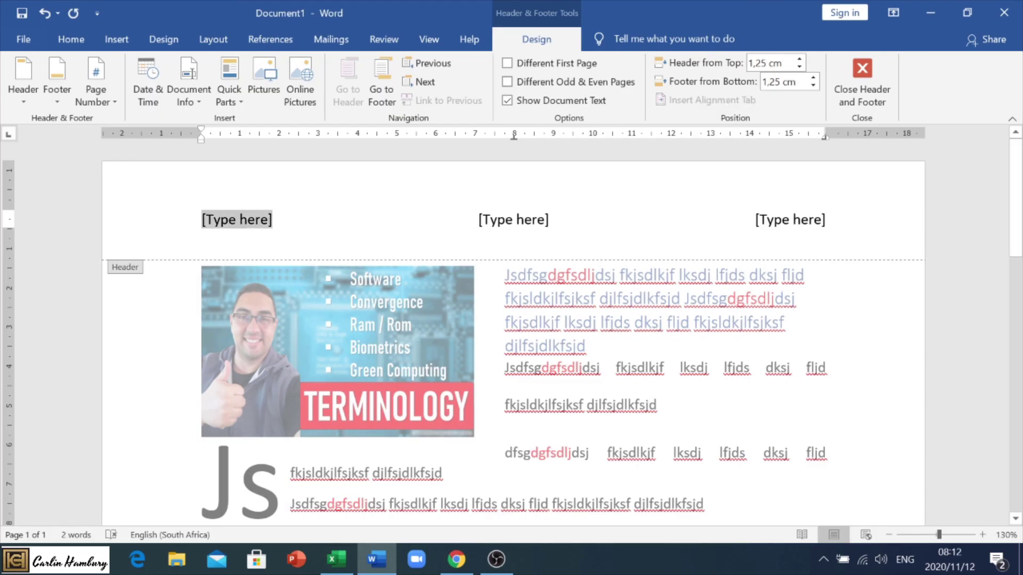
text(sdsf)
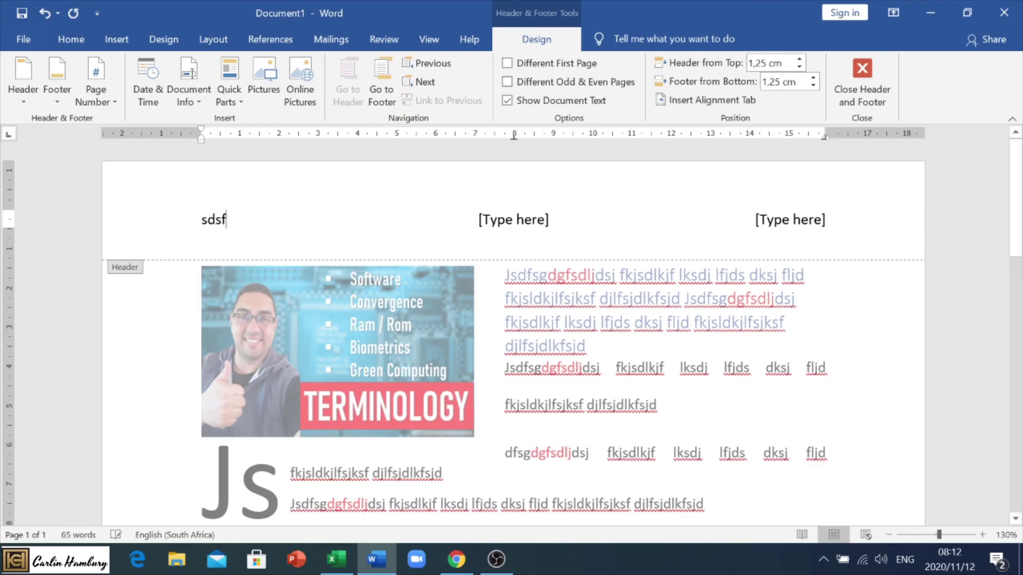
key(Tab)
text(dsfd)
key(Tab)
text(sdfsd)
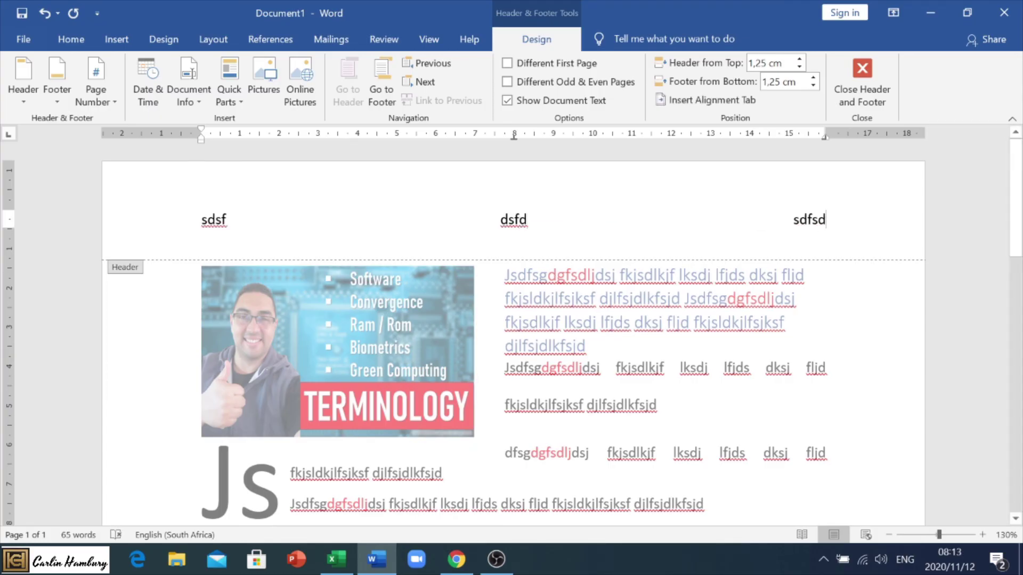
key(Escape)
Add empty paragraphs below the hexagon so the document grows to a second page
scroll(746, 393, down, 8)
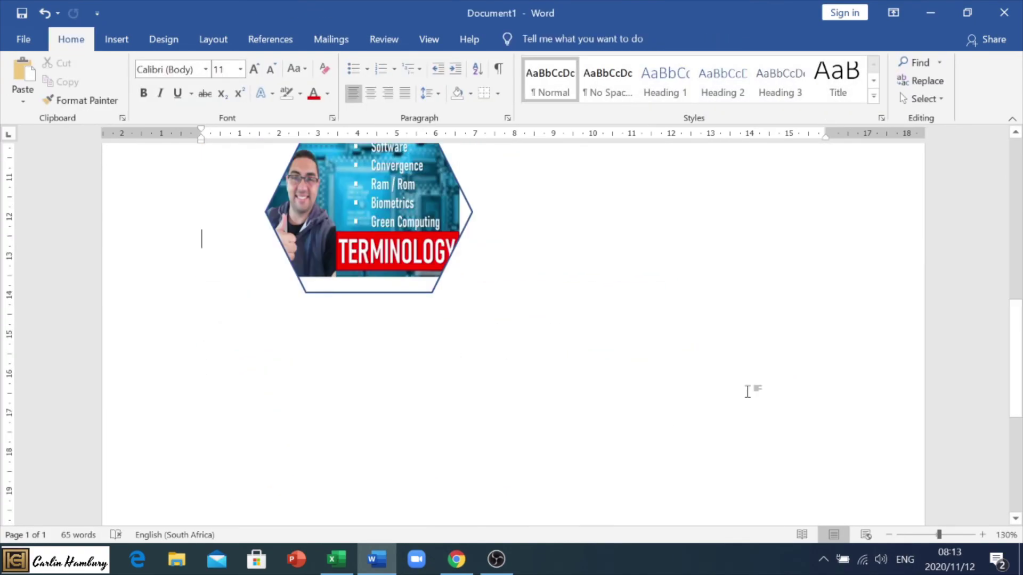
scroll(746, 392, up, 5)
key(Return)
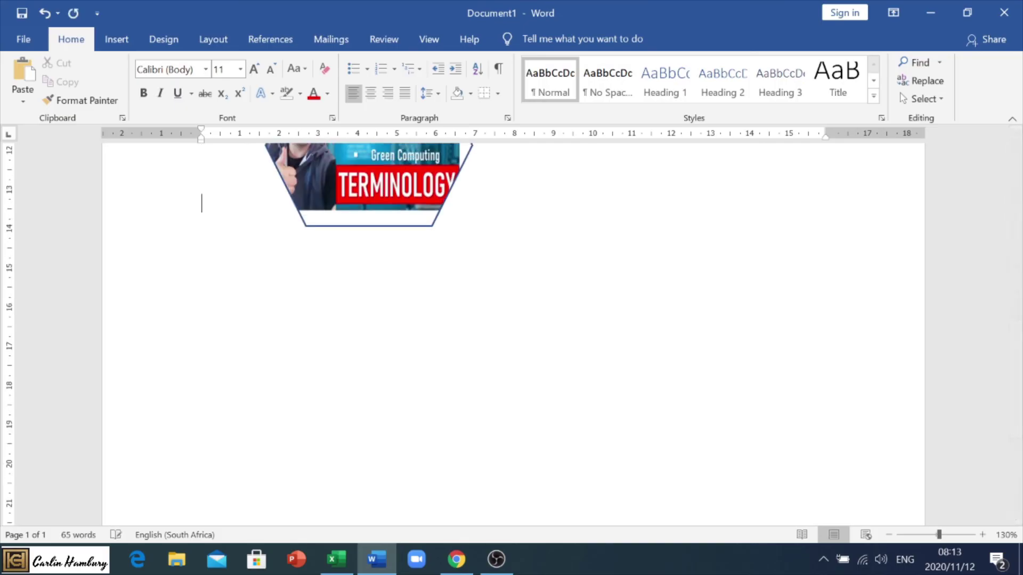
key(Return)
key(Return)
key(Return)
key(Return)
key(Return)
key(Return)
key(Return)
key(Return)
key(Return)
key(Return)
key(Return)
key(Return)
key(Return)
key(Return)
key(Return)
key(Return)
key(Return)
key(Return)
key(Return)
key(Return)
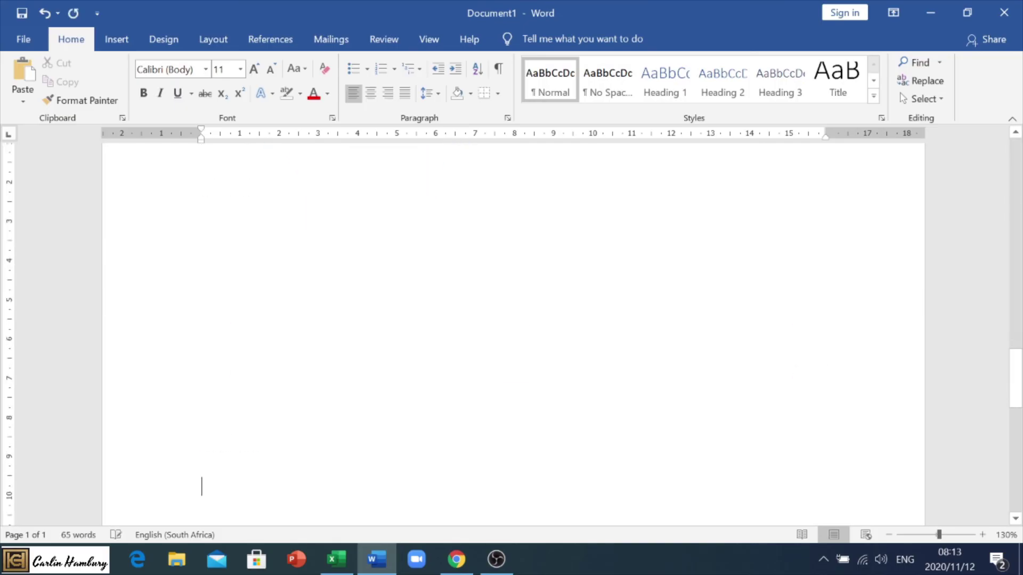
scroll(602, 287, up, 2)
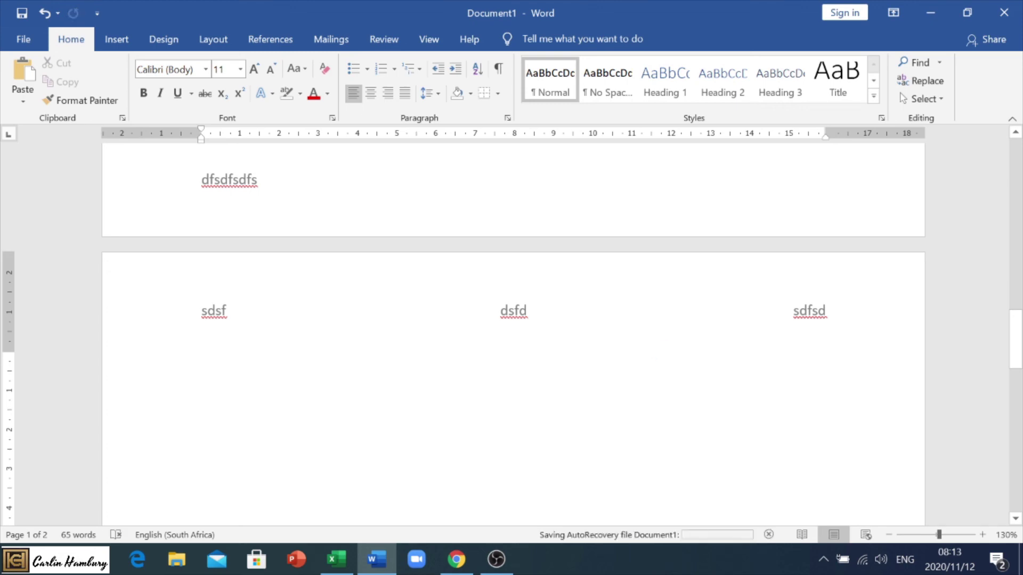
scroll(777, 195, down, 5)
scroll(777, 195, up, 3)
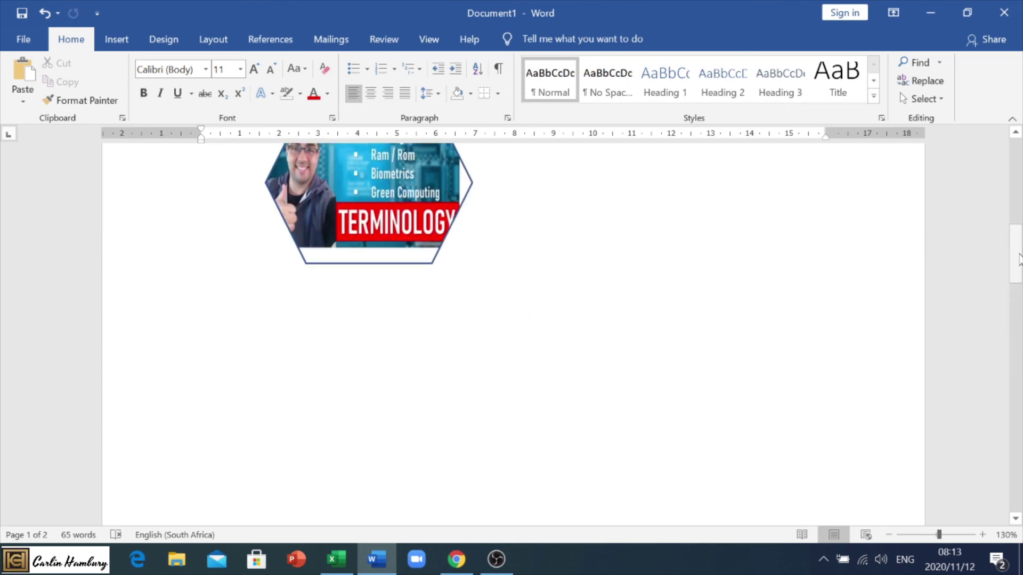
Try a Picture watermark in Custom Watermark, then close without applying it
click(788, 322)
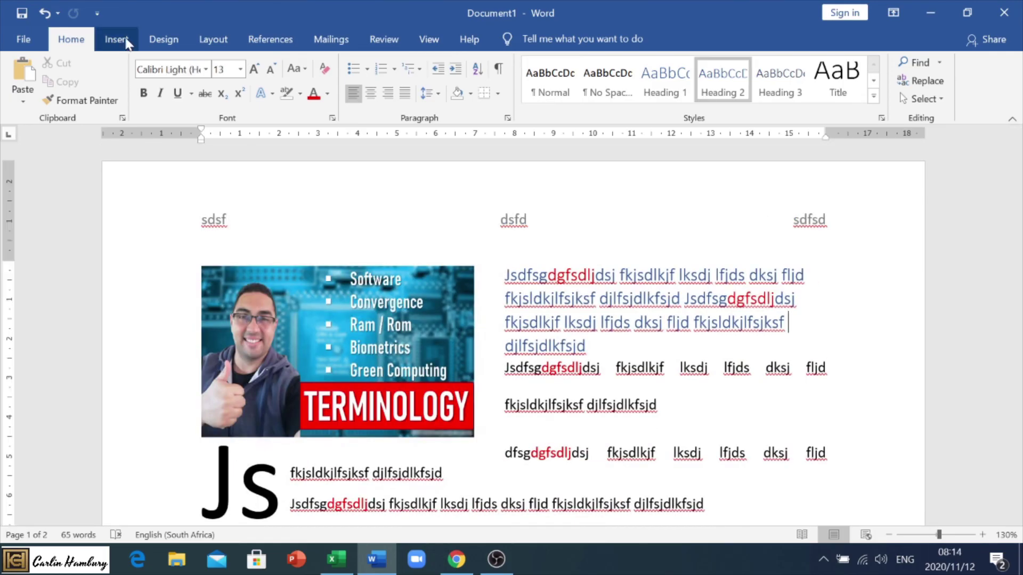
click(116, 39)
click(159, 38)
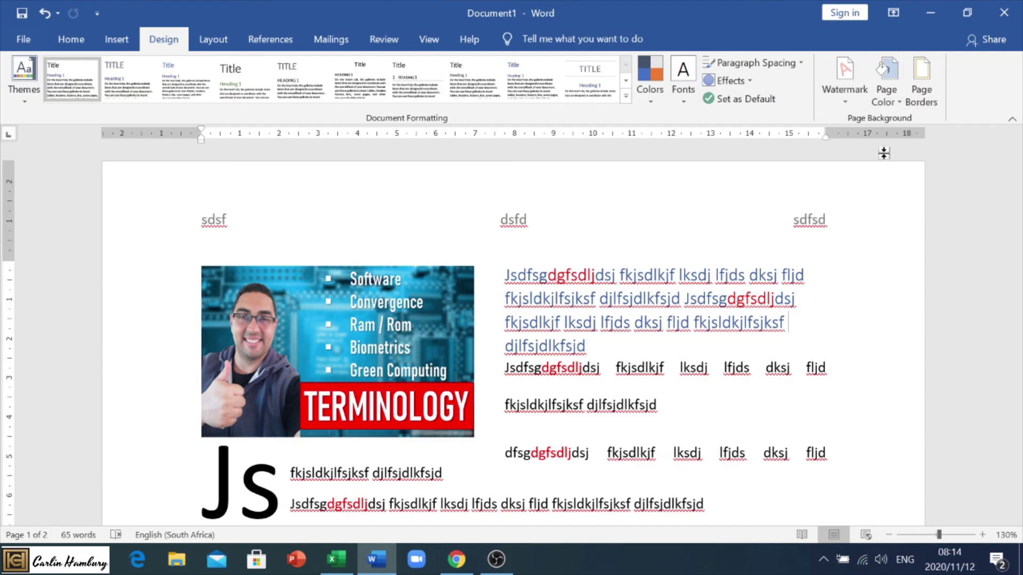
click(844, 96)
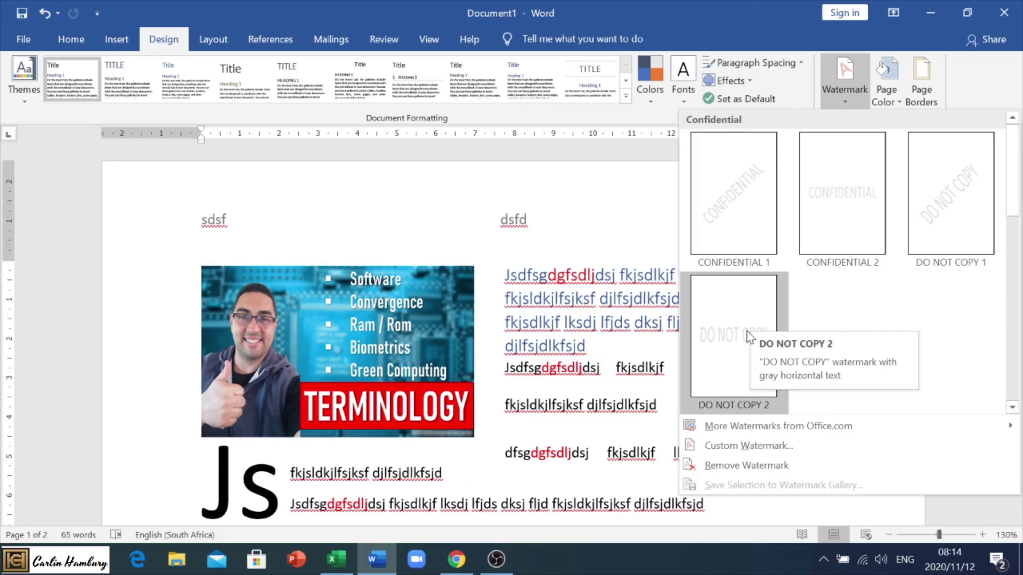
click(744, 451)
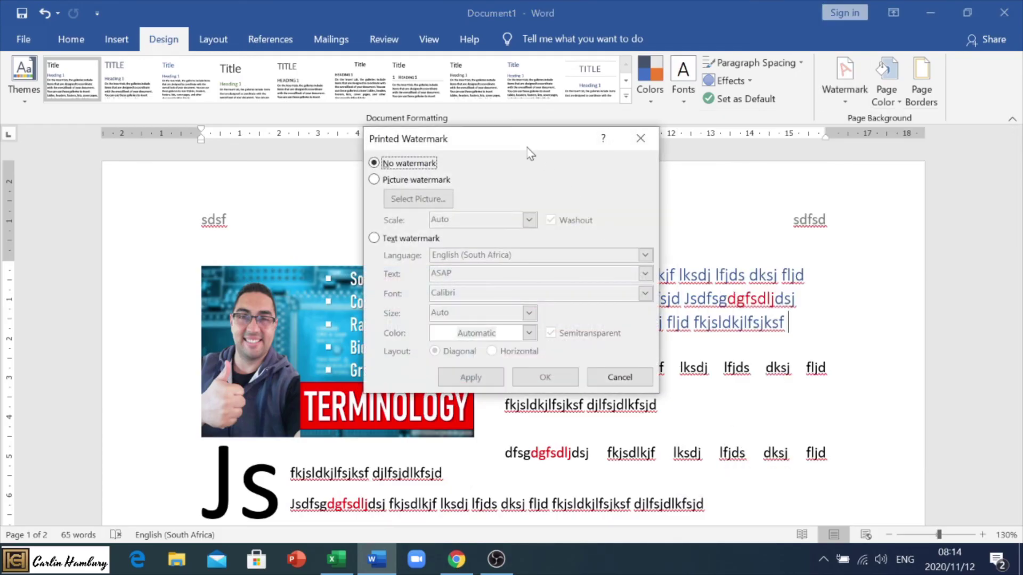
drag(528, 149, 442, 101)
click(318, 133)
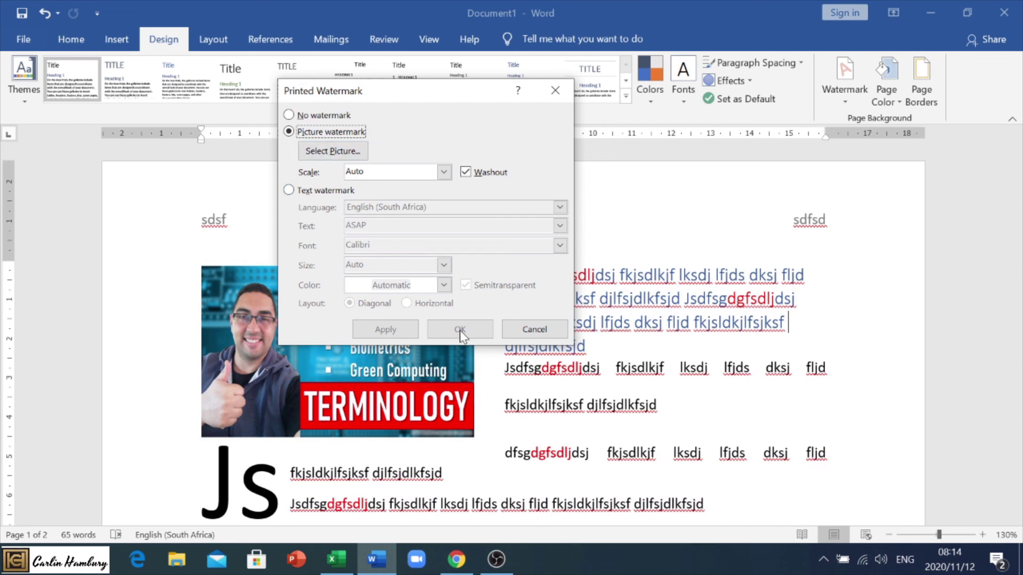
click(514, 327)
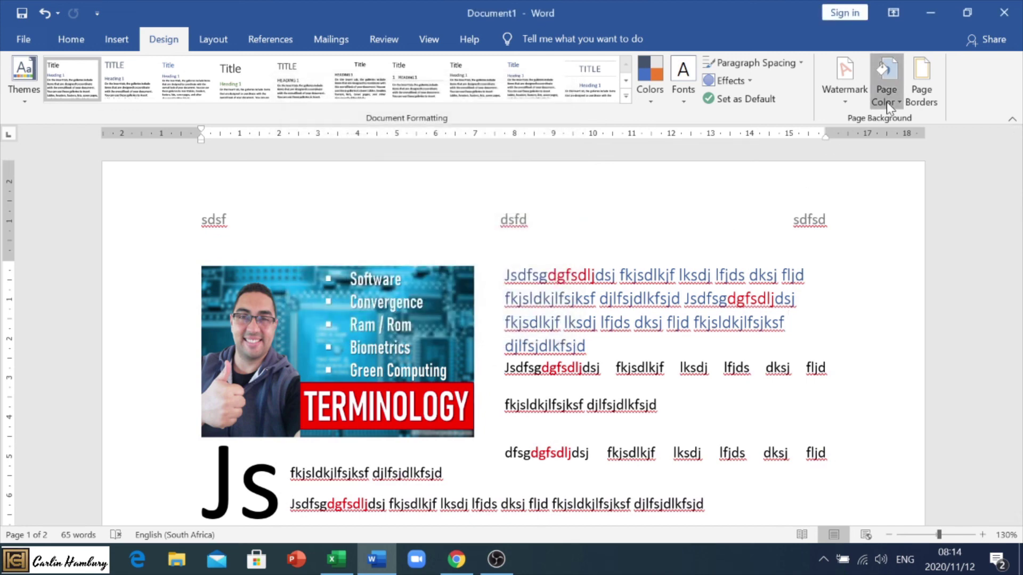
Preview Page Color swatches without applying one, then bring up the page border settings
click(887, 101)
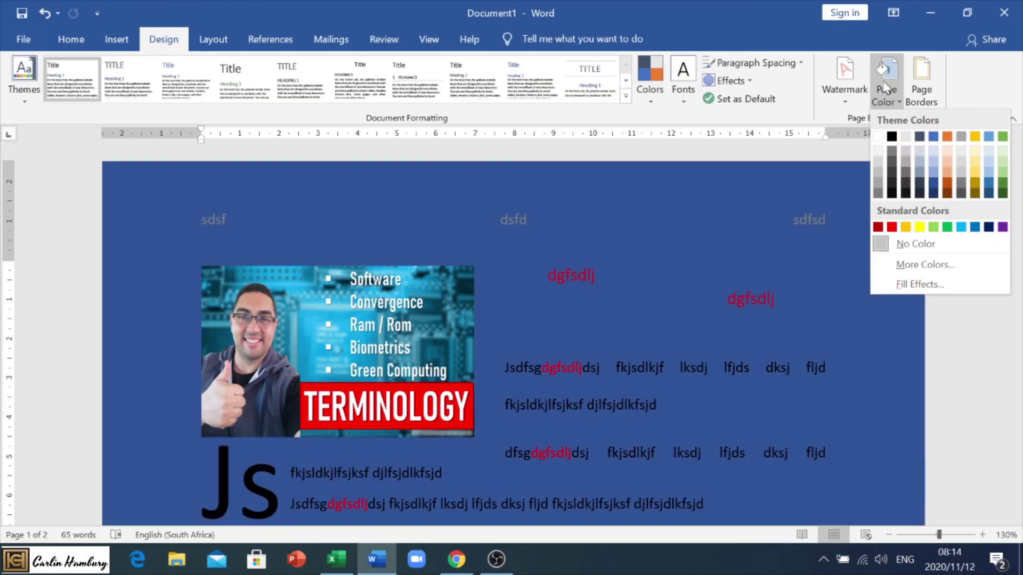
click(885, 87)
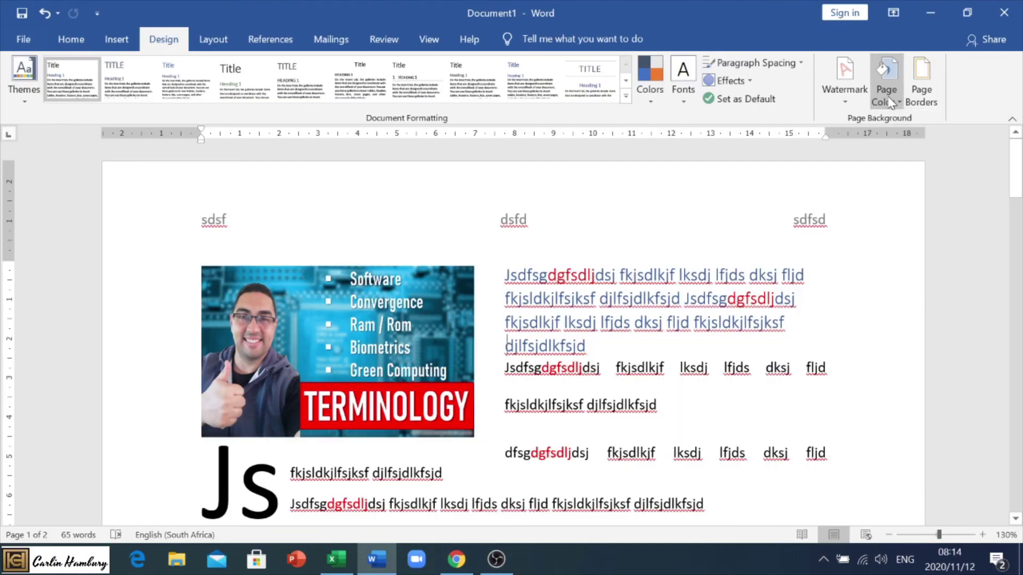
click(924, 93)
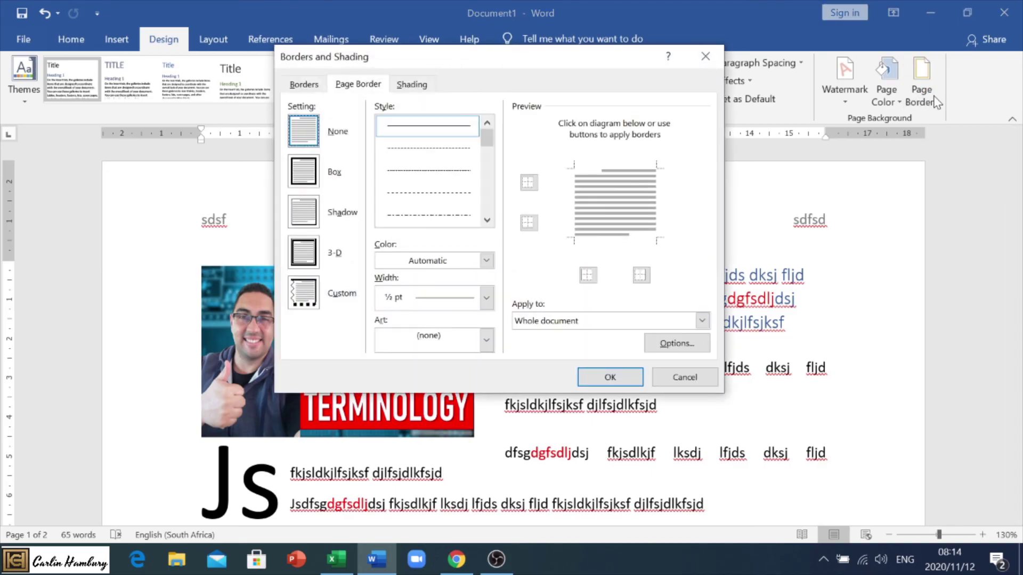
Apply a 3-D, dark orange, 4 ½ pt cake art page border to the whole document
click(326, 249)
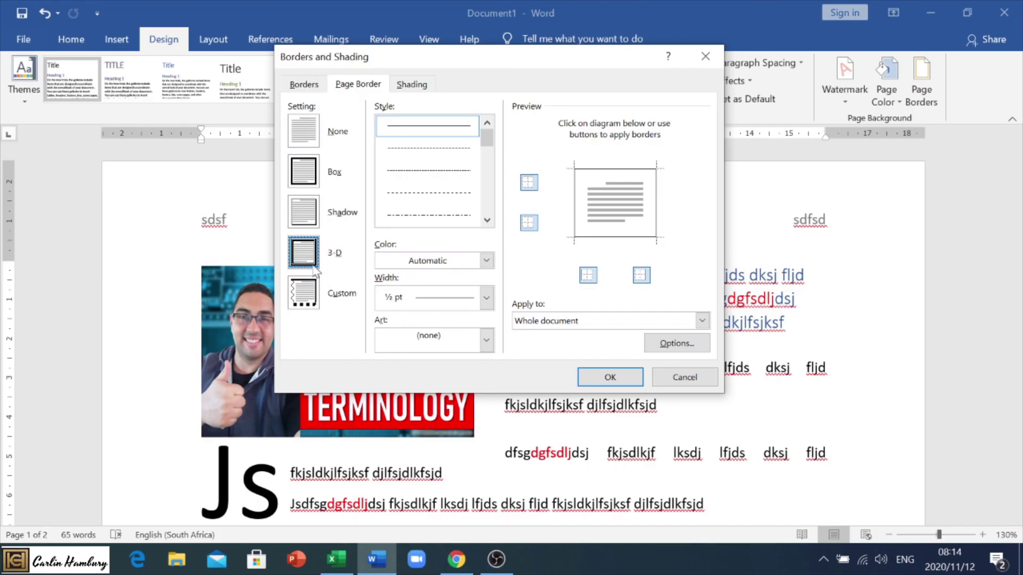
click(469, 260)
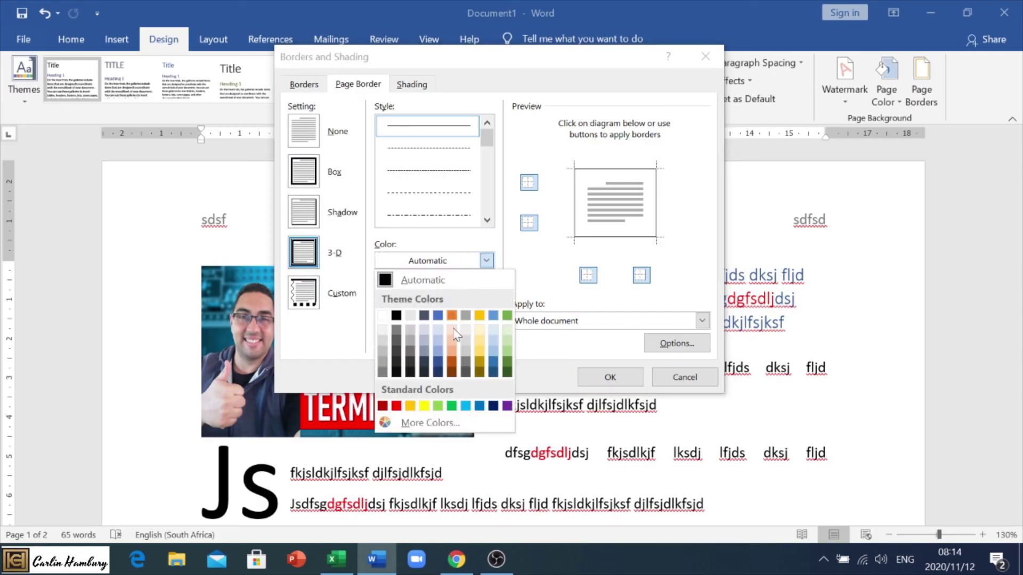
click(453, 363)
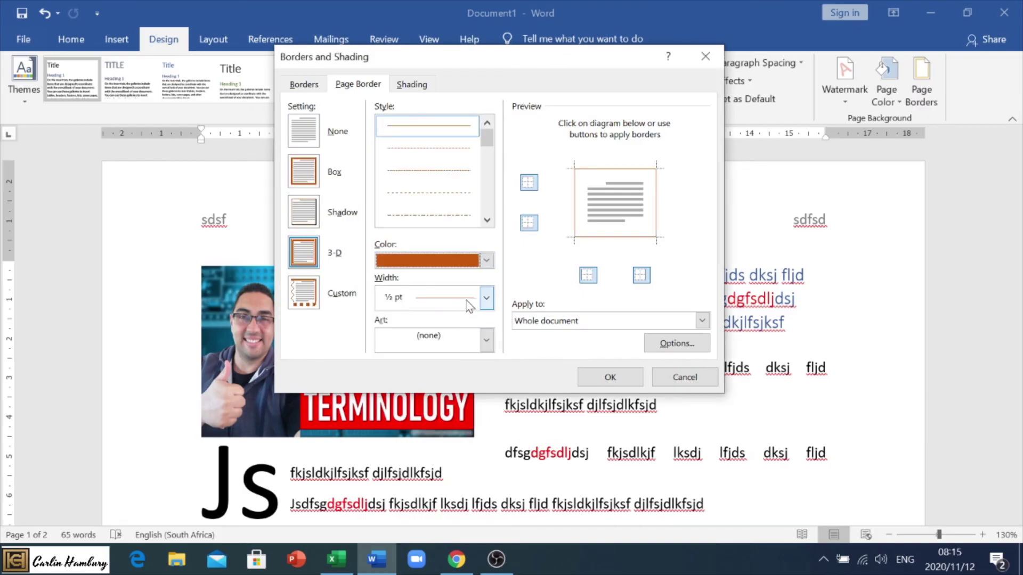
click(485, 297)
click(469, 478)
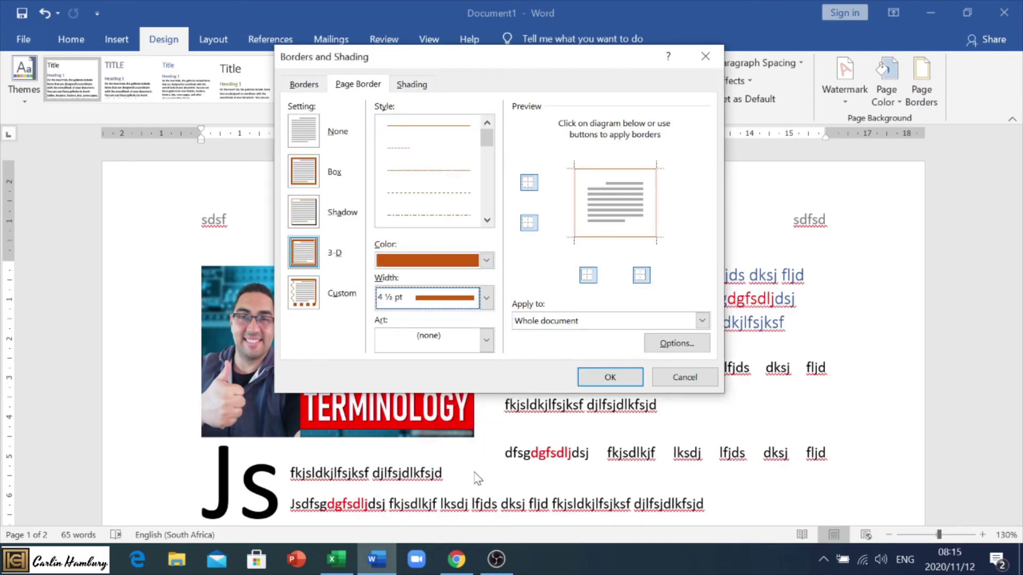
click(485, 340)
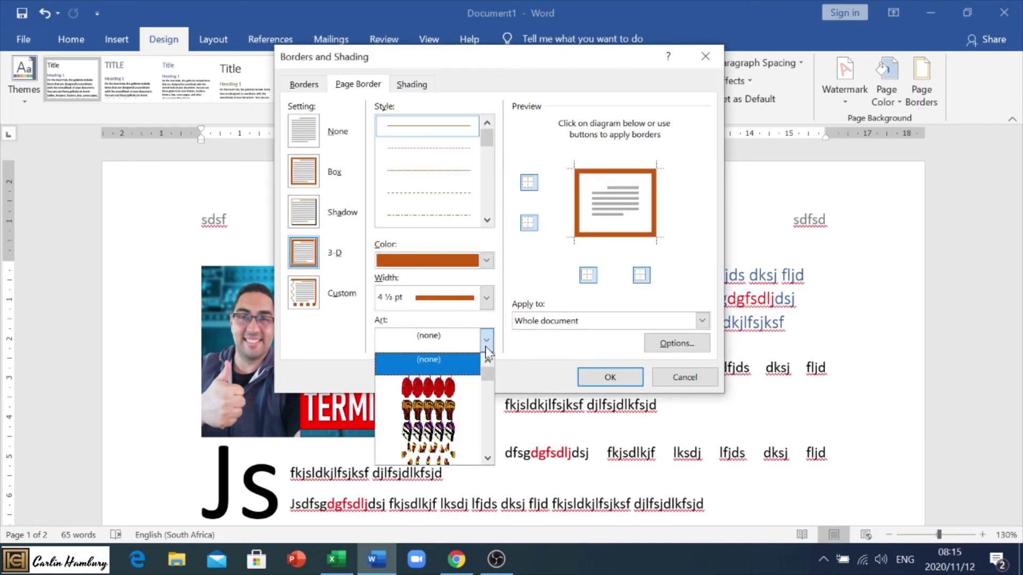
click(464, 434)
click(607, 321)
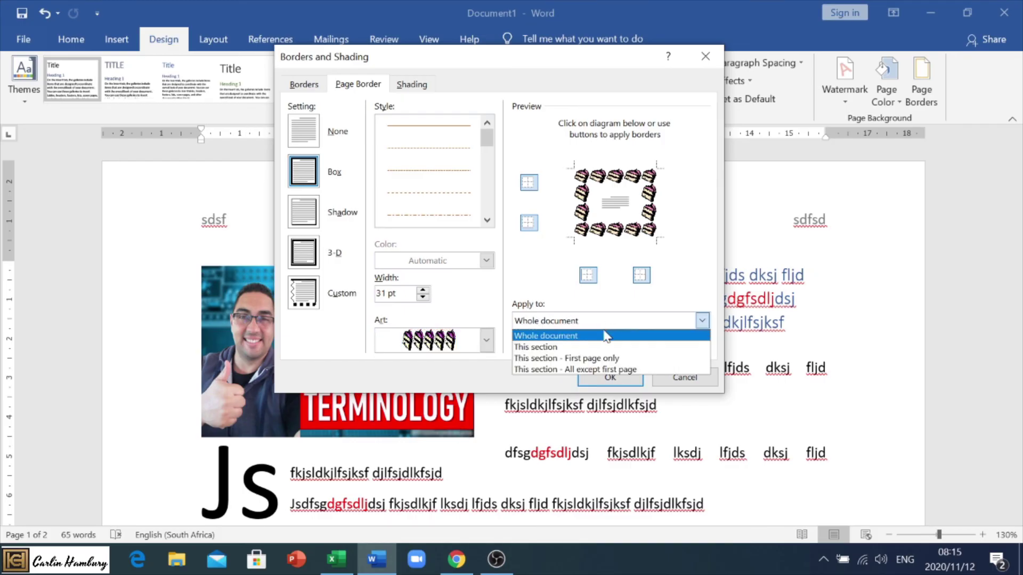
click(604, 338)
click(610, 377)
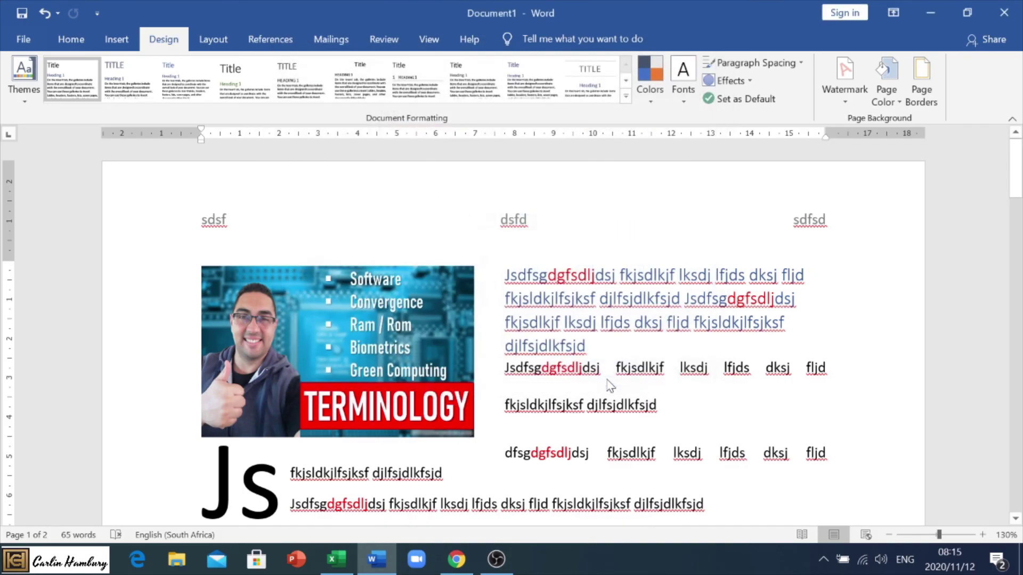
scroll(512, 331, down, 5)
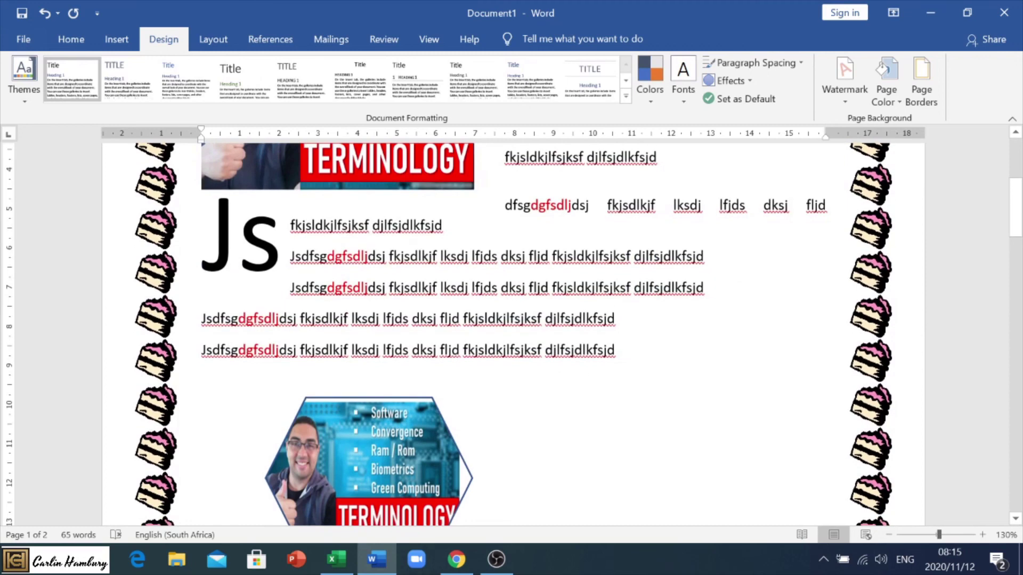
scroll(512, 331, down, 6)
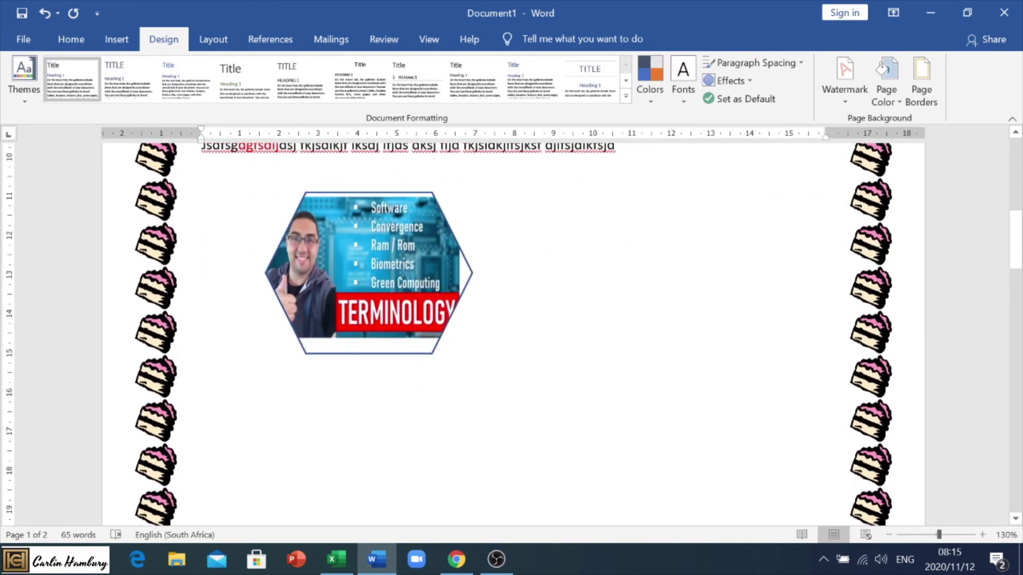